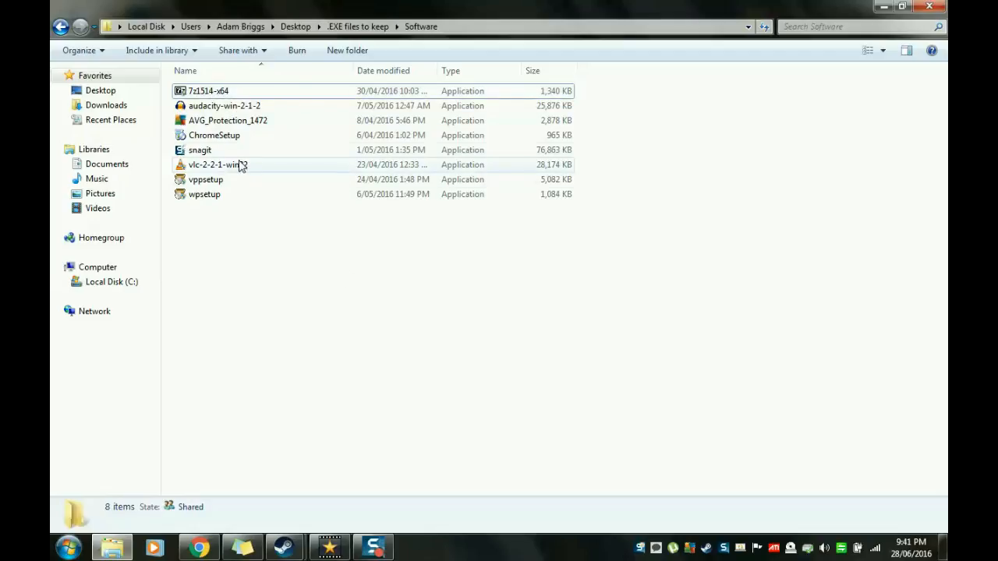
Step: Install 7-Zip 15.14 (x64) from the 7z1514-x64 installer into C:\Program Files\7-Zip and close the setup
{"action": "mouse_move", "coordinate": [237, 113]}
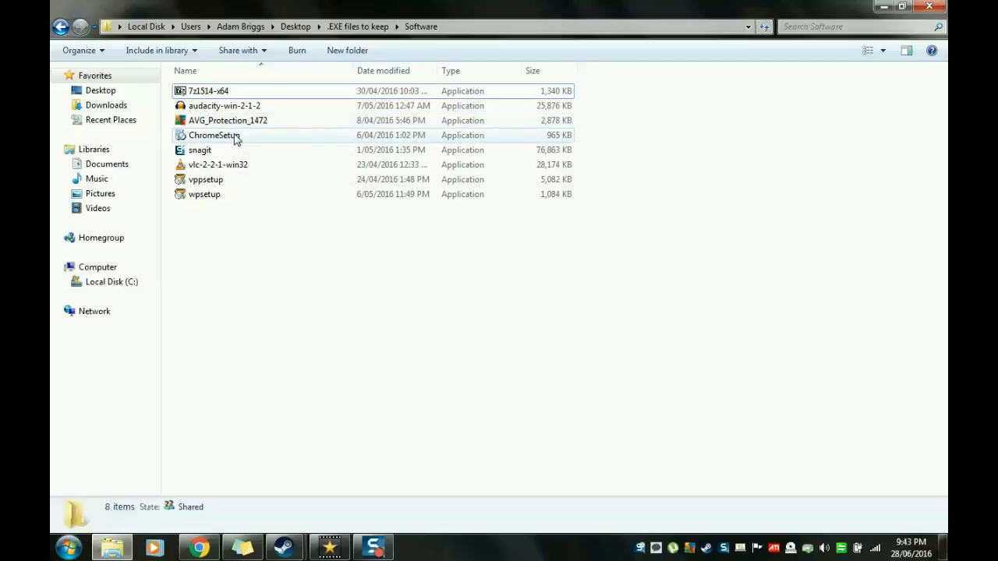
{"action": "mouse_move", "coordinate": [236, 137]}
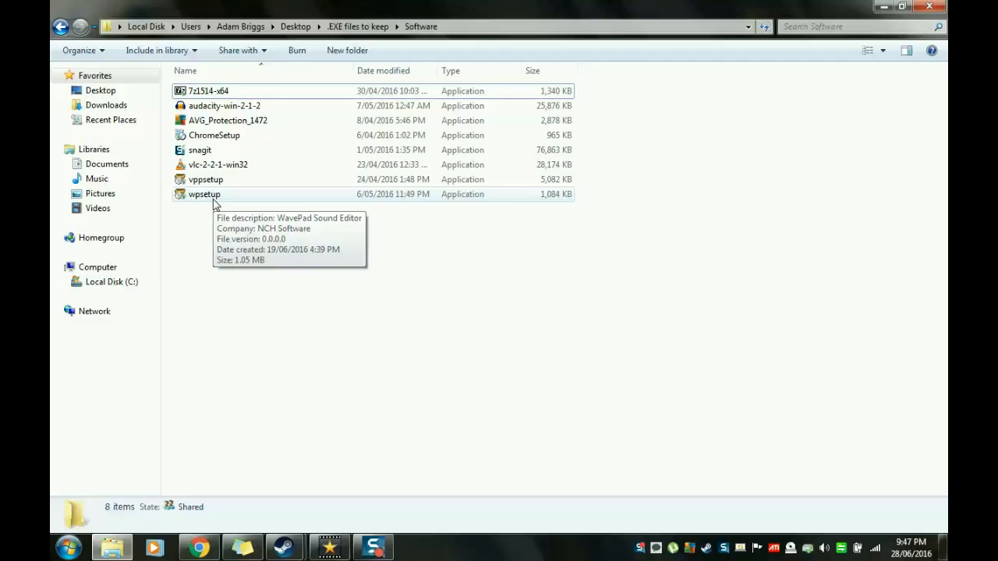
{"action": "double_click", "coordinate": [232, 94]}
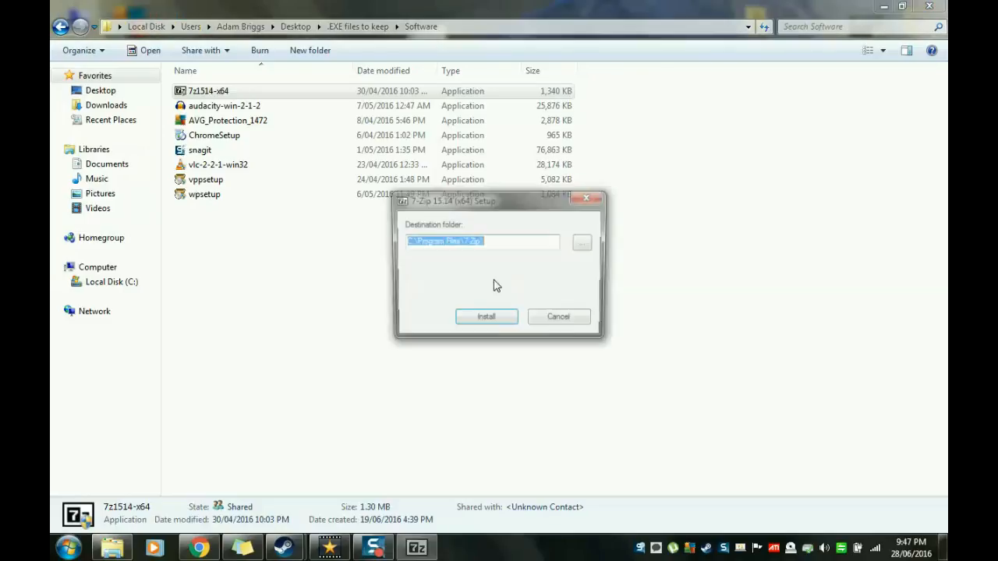
{"action": "left_click", "coordinate": [503, 321]}
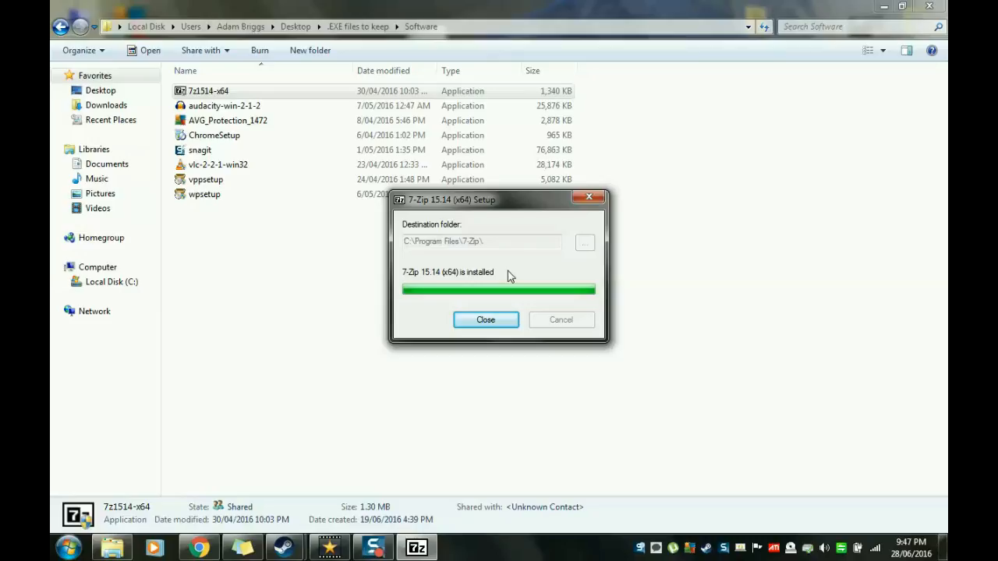
{"action": "left_click", "coordinate": [491, 325]}
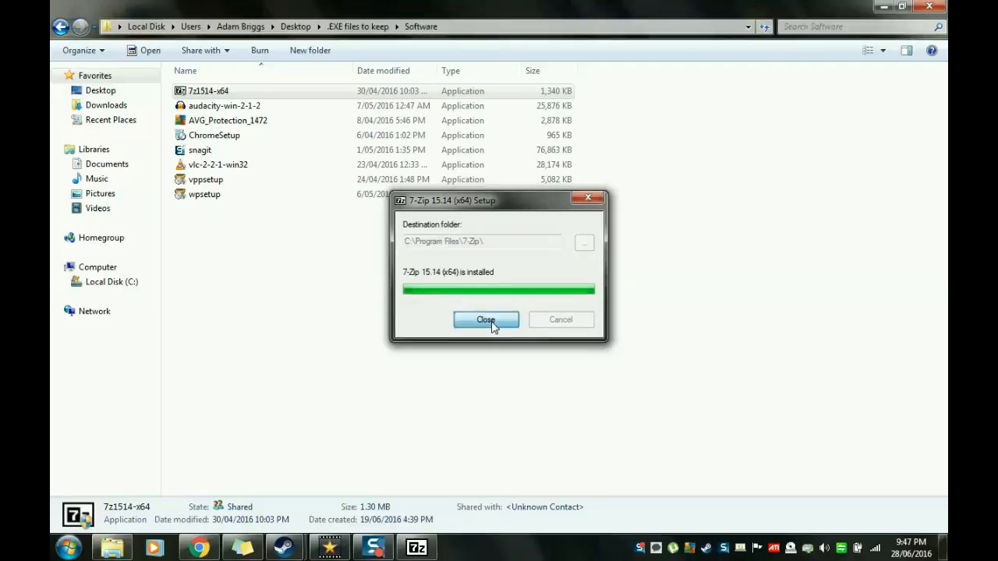
Step: Install Audacity from the audacity-win-2-1-2 installer and finish the setup with Launch Audacity disabled
{"action": "double_click", "coordinate": [254, 107]}
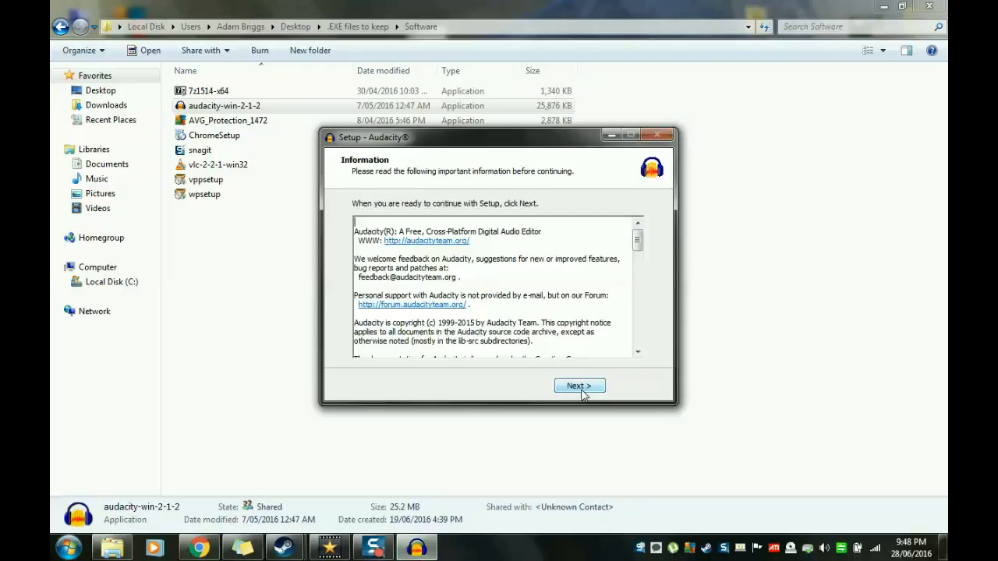
{"action": "left_click", "coordinate": [578, 385]}
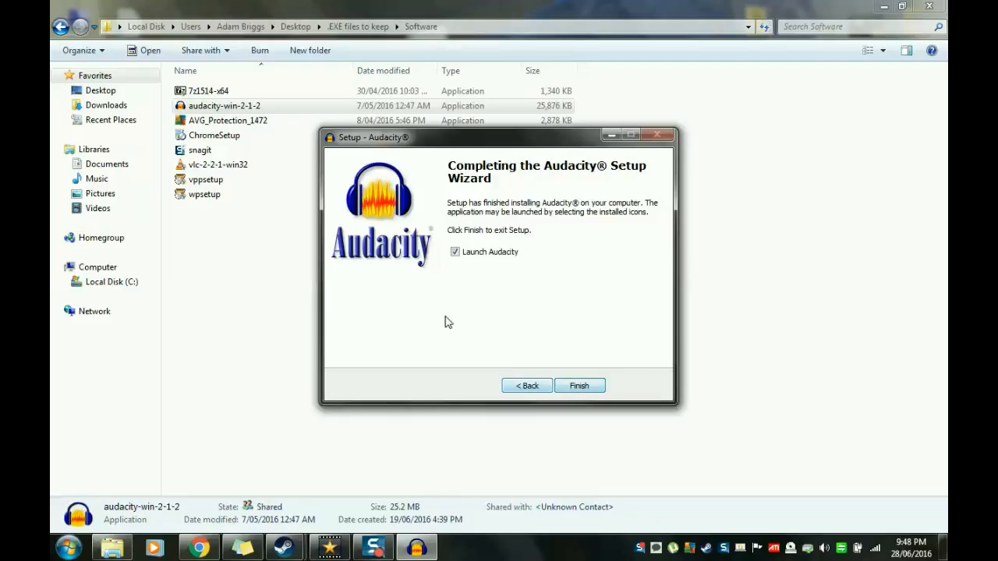
{"action": "left_click", "coordinate": [455, 253]}
{"action": "left_click", "coordinate": [578, 386]}
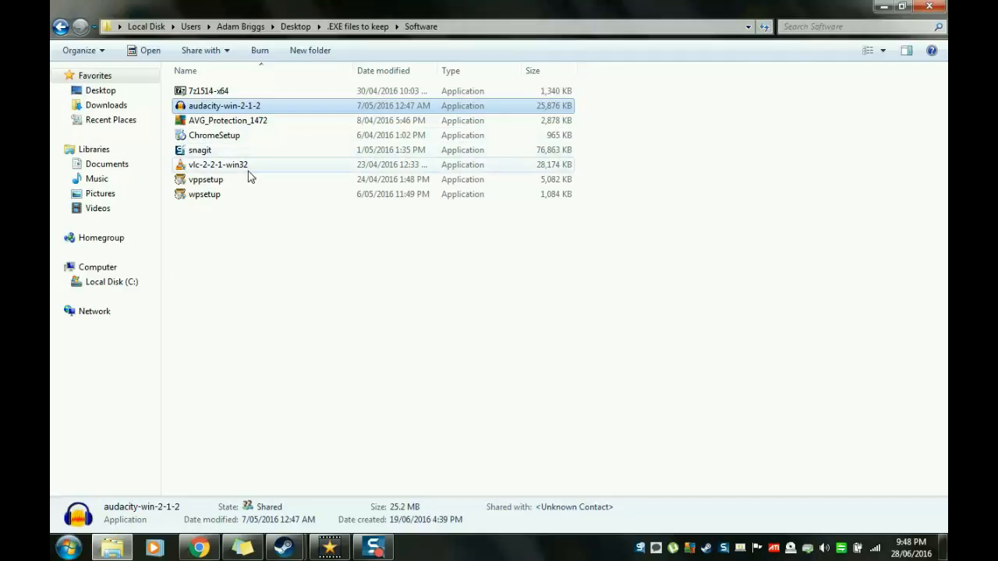
Step: Minimize the Software folder window to show the desktop
{"action": "left_click", "coordinate": [885, 6]}
{"action": "left_click_drag", "start_coordinate": [333, 196], "coordinate": [384, 49]}
{"action": "left_click", "coordinate": [454, 49]}
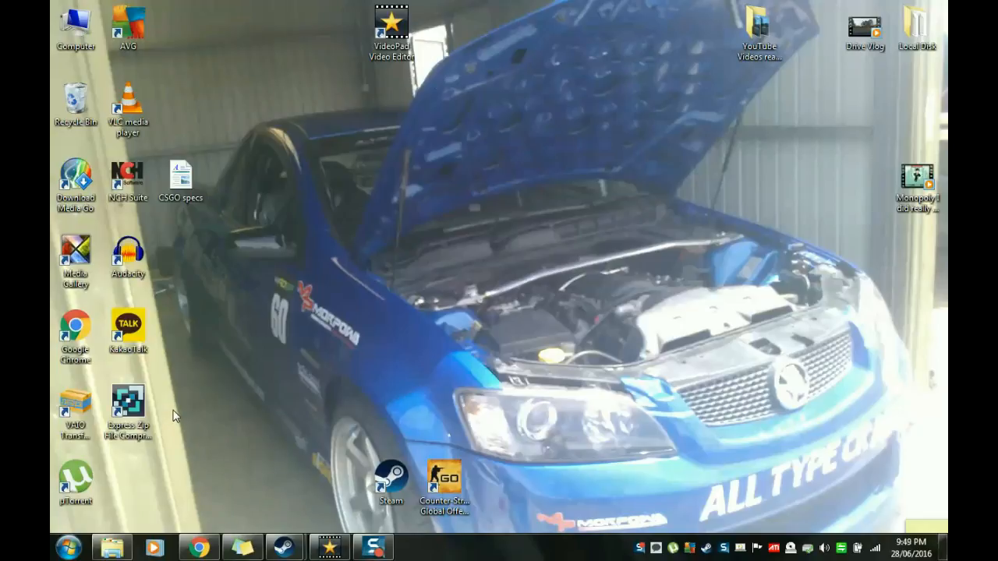
{"action": "left_click", "coordinate": [133, 405]}
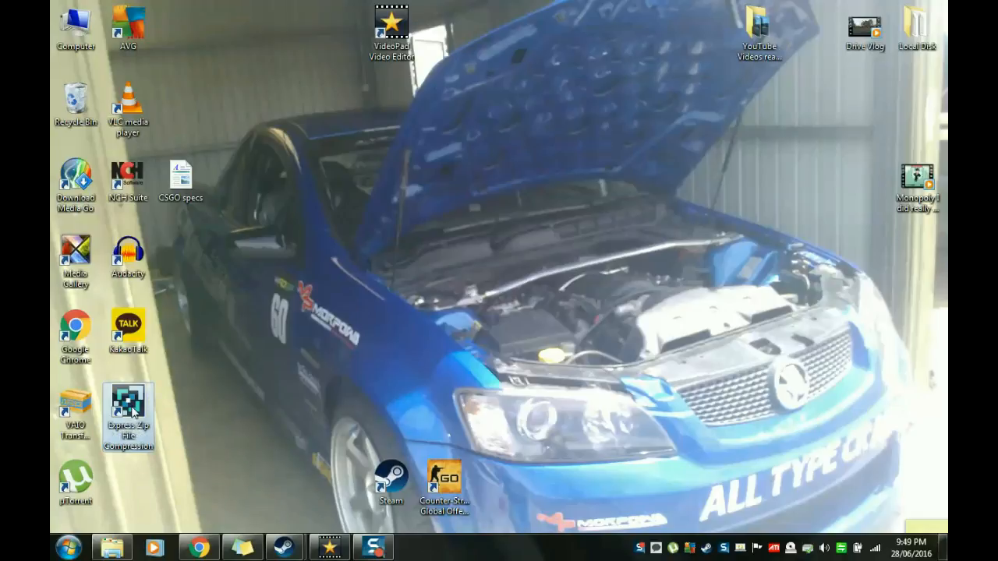
{"action": "left_click_drag", "start_coordinate": [131, 412], "coordinate": [405, 352]}
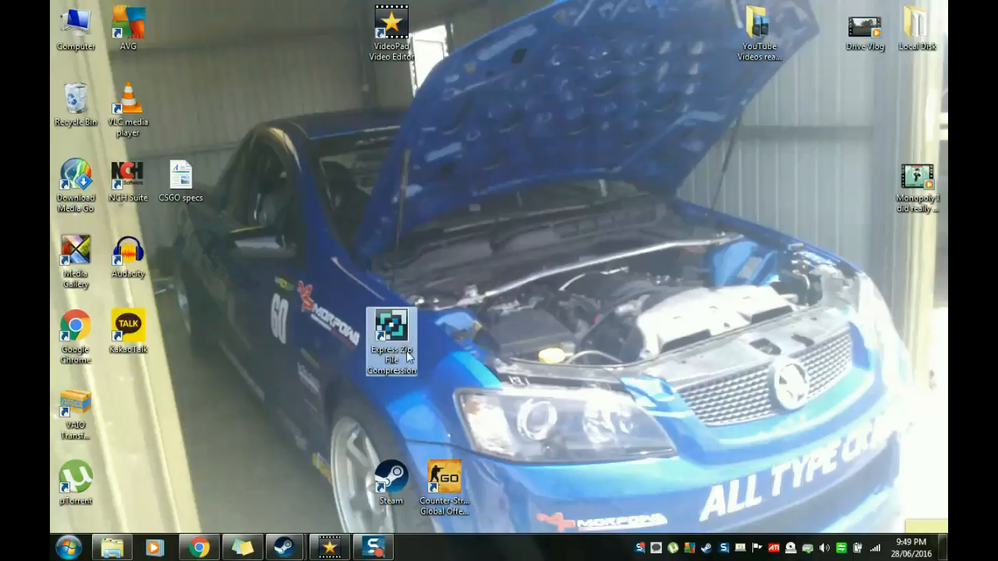
{"action": "left_click_drag", "start_coordinate": [391, 339], "coordinate": [128, 411]}
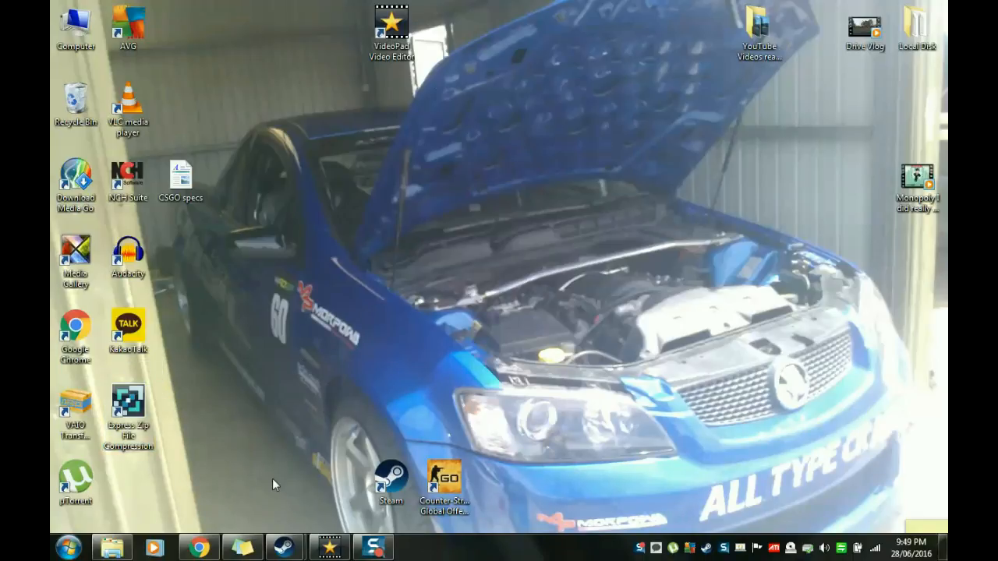
{"action": "left_click", "coordinate": [112, 547]}
{"action": "left_click", "coordinate": [153, 477]}
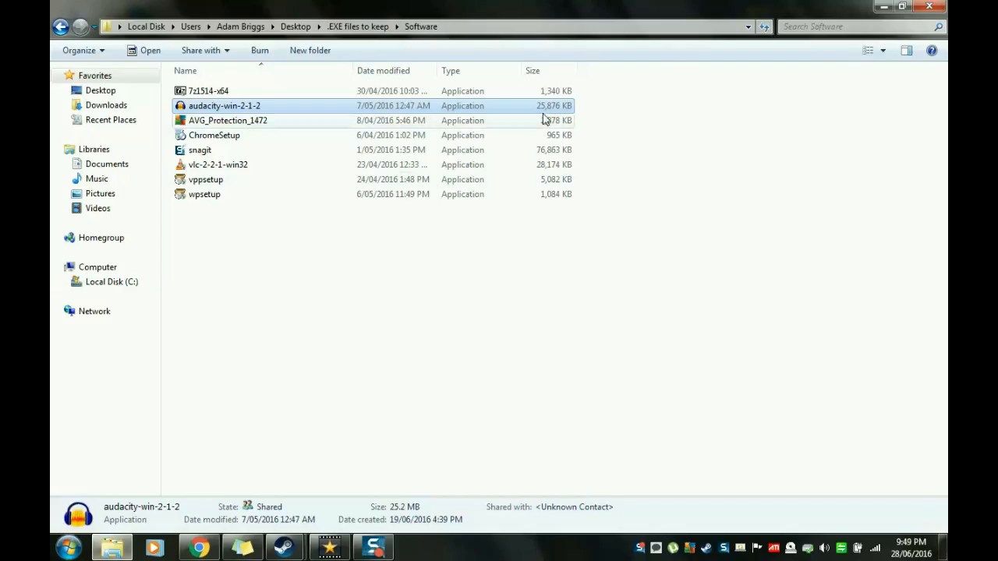
{"action": "left_click", "coordinate": [883, 6]}
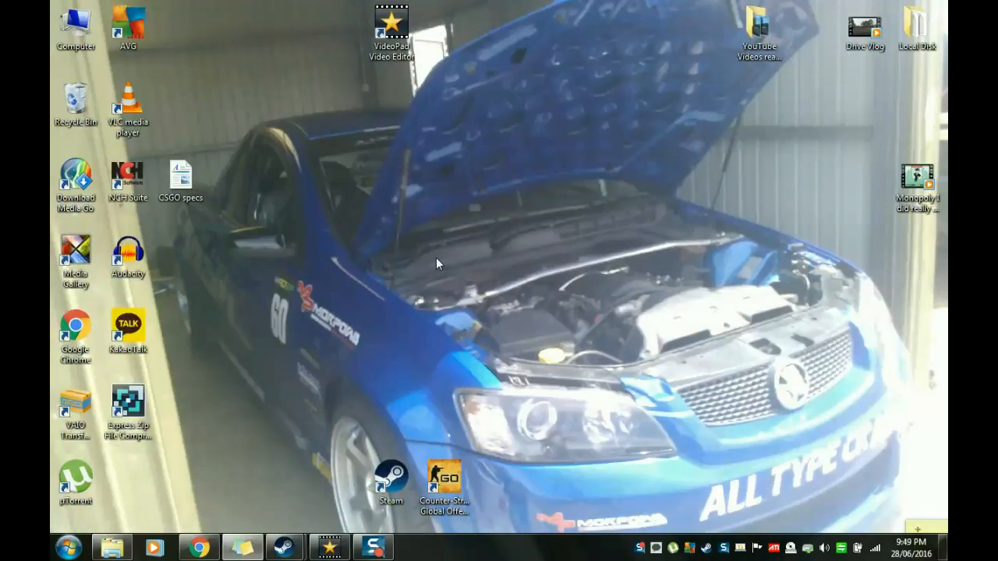
Step: Launch Audacity from its desktop shortcut and dismiss the welcome message so it does not show again at start up
{"action": "mouse_move", "coordinate": [127, 553]}
{"action": "double_click", "coordinate": [131, 258]}
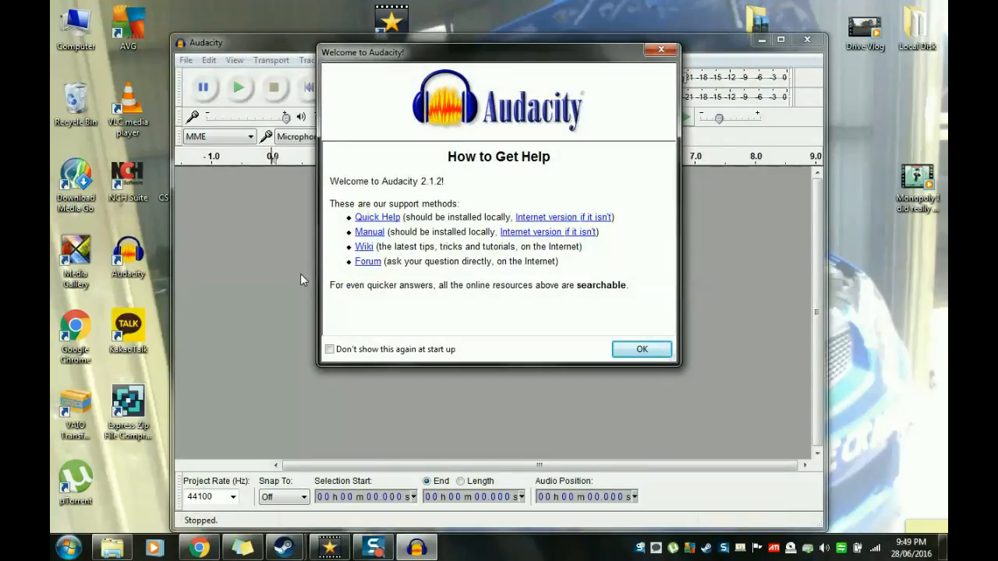
{"action": "left_click", "coordinate": [329, 350]}
{"action": "left_click", "coordinate": [646, 349]}
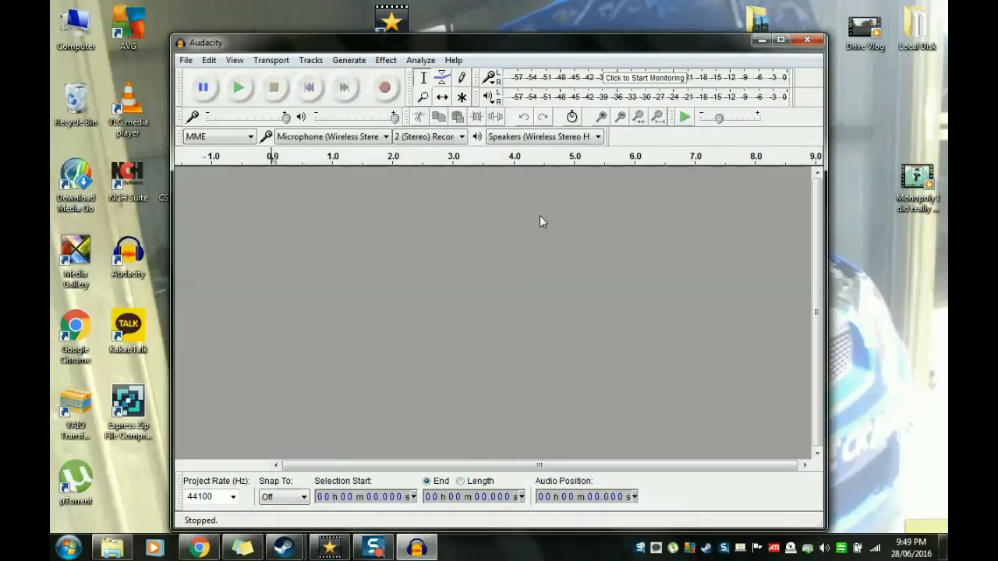
Step: Try to import the Drive Vlog video from the desktop into the empty Audacity project
{"action": "left_click_drag", "start_coordinate": [453, 48], "coordinate": [470, 36]}
{"action": "left_click_drag", "start_coordinate": [793, 132], "coordinate": [618, 270]}
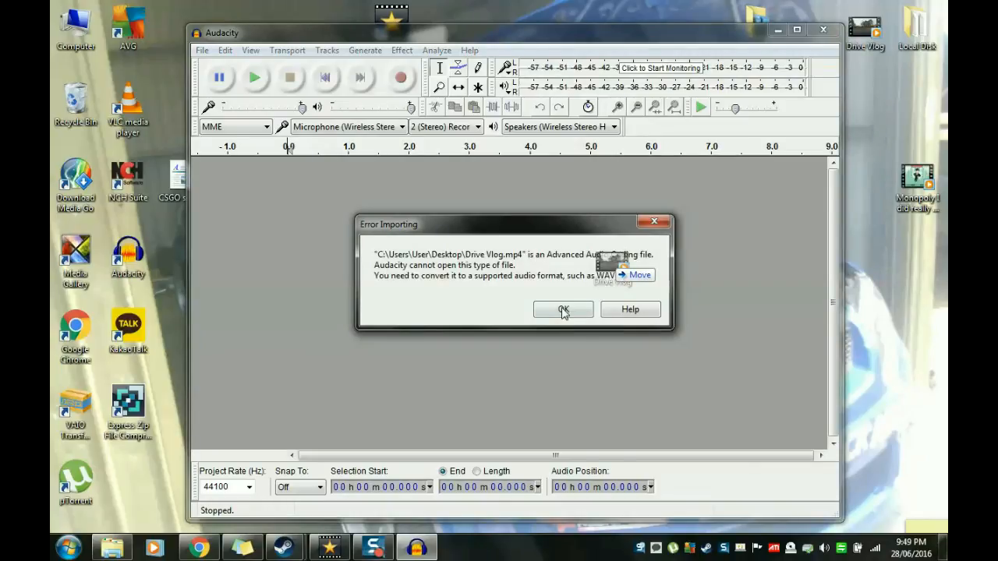
{"action": "left_click", "coordinate": [654, 222]}
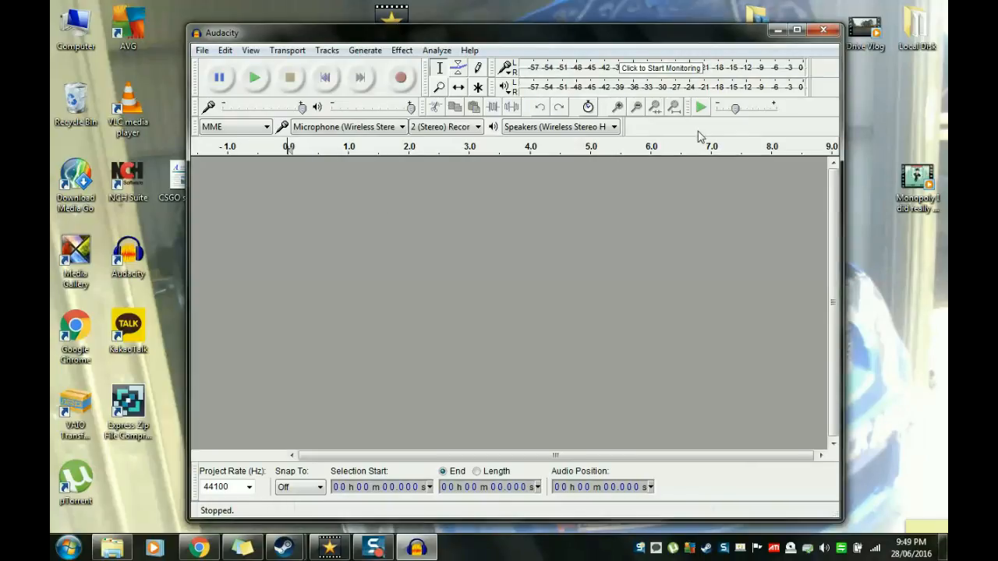
{"action": "left_click_drag", "start_coordinate": [719, 36], "coordinate": [689, 32]}
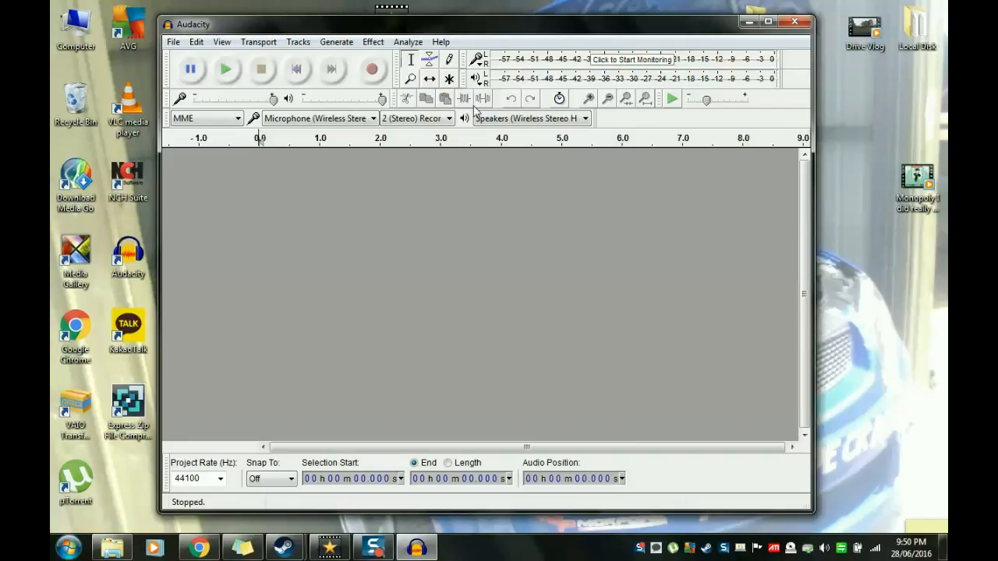
Step: Examine Audacity's effects, generators, track commands, analysis tools and audio host options, and close the program
{"action": "left_click", "coordinate": [373, 41]}
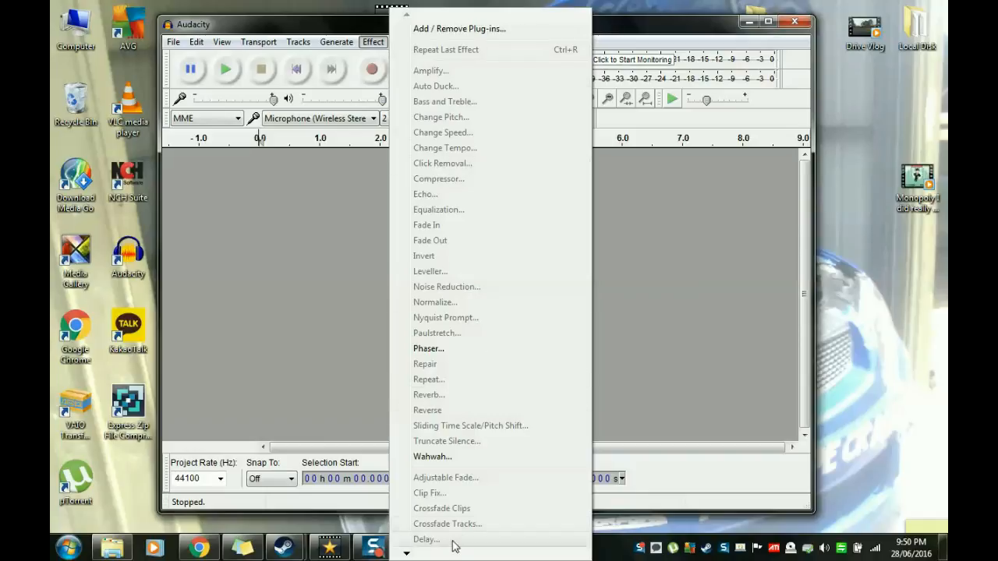
{"action": "mouse_move", "coordinate": [406, 555]}
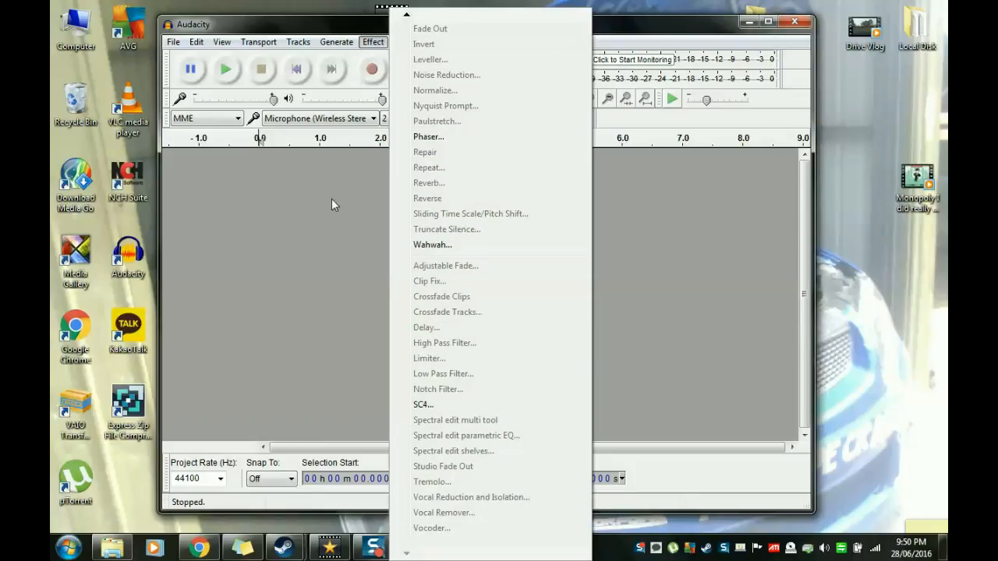
{"action": "mouse_move", "coordinate": [335, 48]}
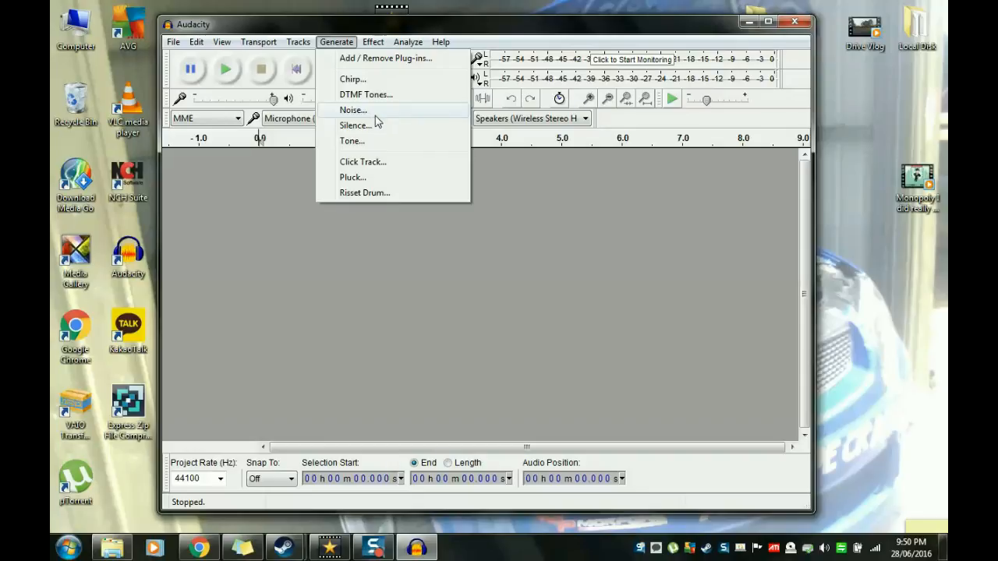
{"action": "mouse_move", "coordinate": [304, 44]}
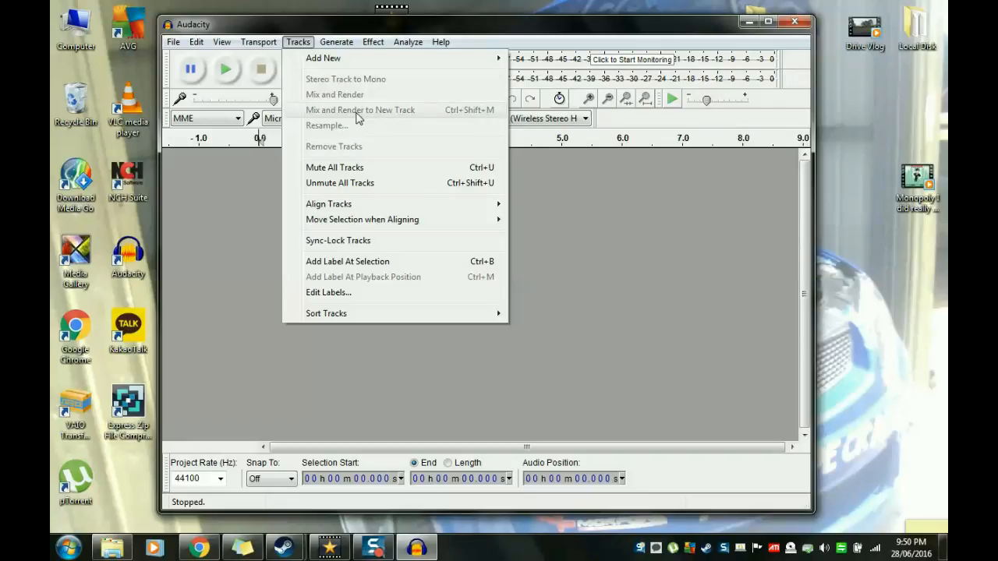
{"action": "mouse_move", "coordinate": [265, 47]}
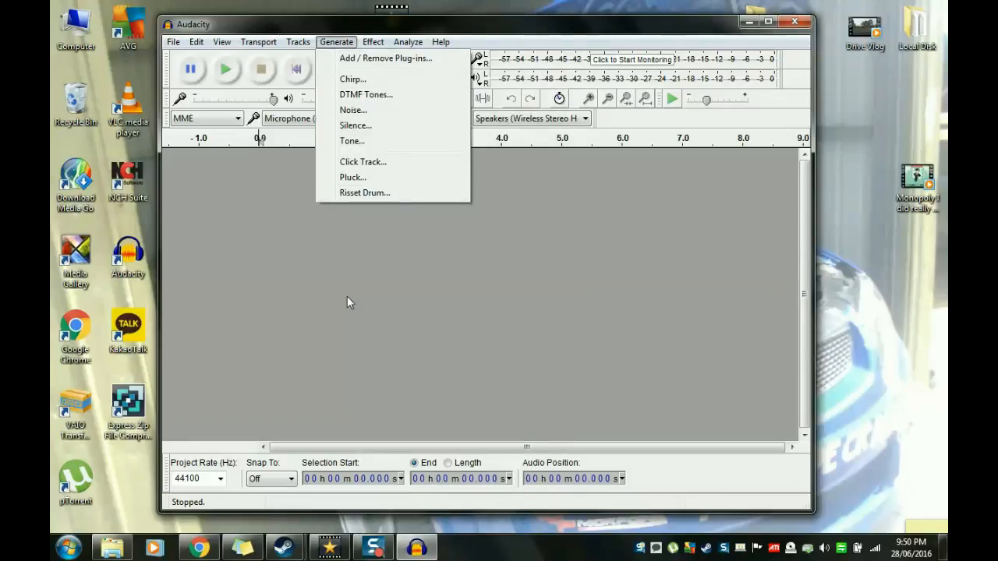
{"action": "left_click", "coordinate": [497, 340]}
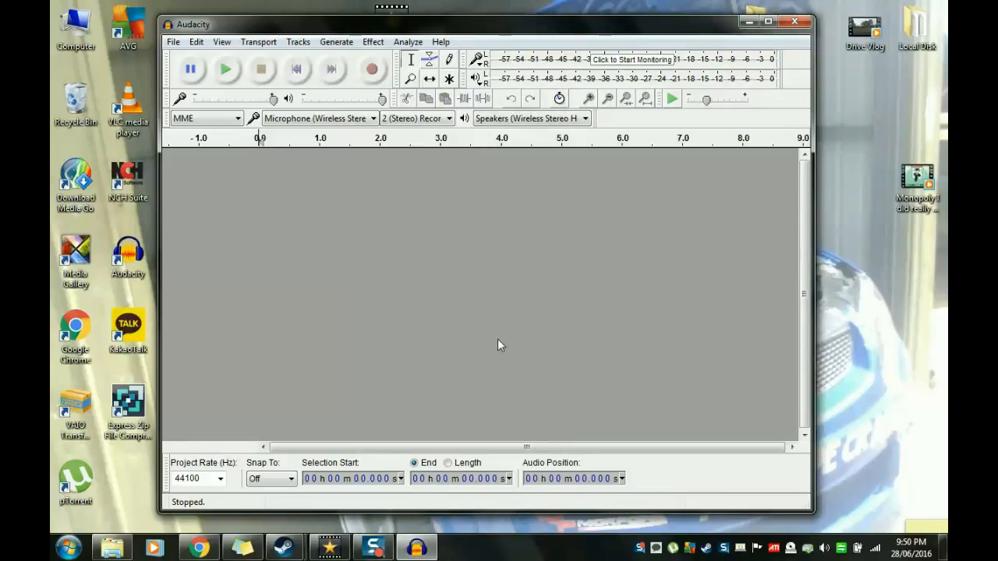
{"action": "left_click", "coordinate": [405, 44]}
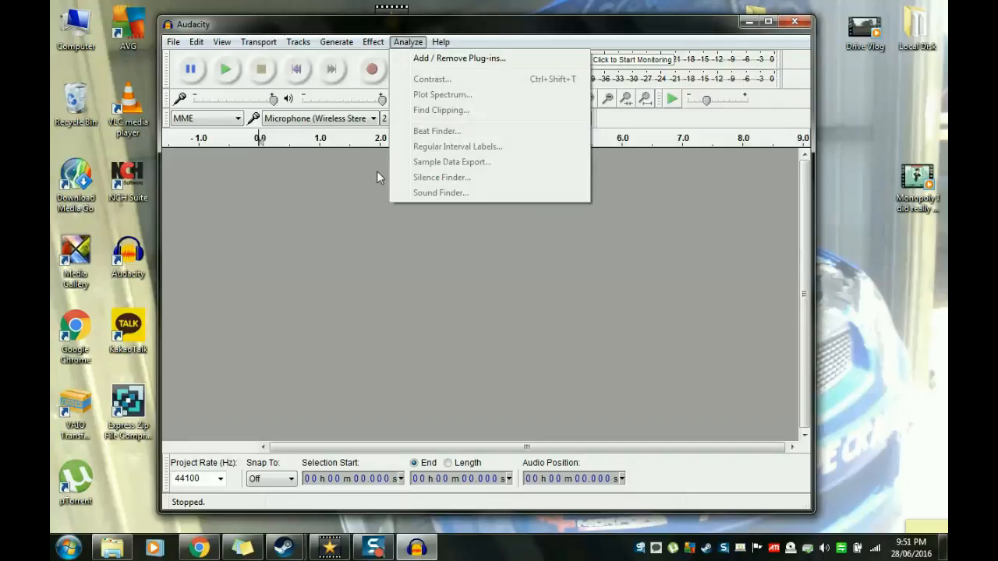
{"action": "left_click", "coordinate": [323, 272]}
{"action": "left_click", "coordinate": [237, 118]}
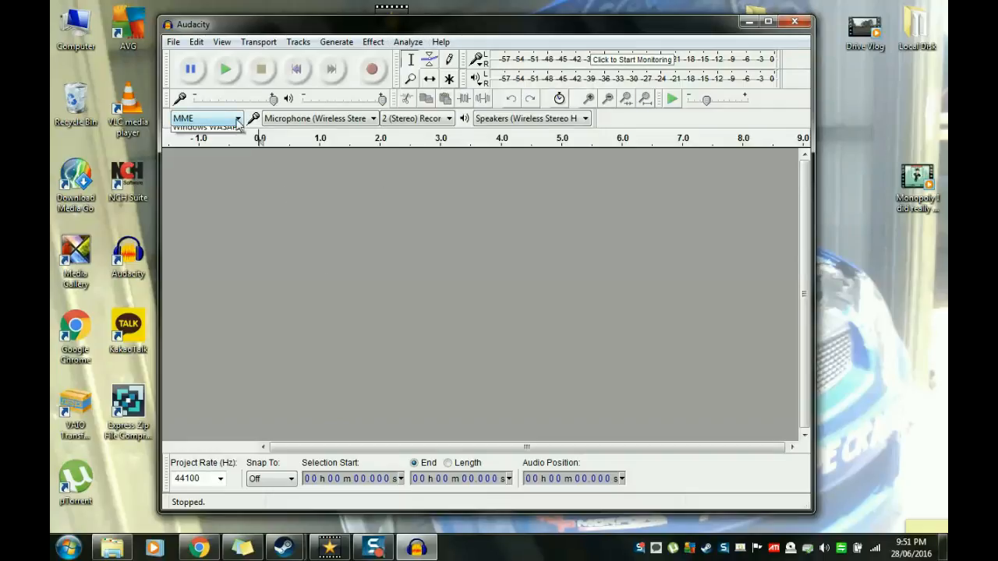
{"action": "left_click", "coordinate": [269, 255]}
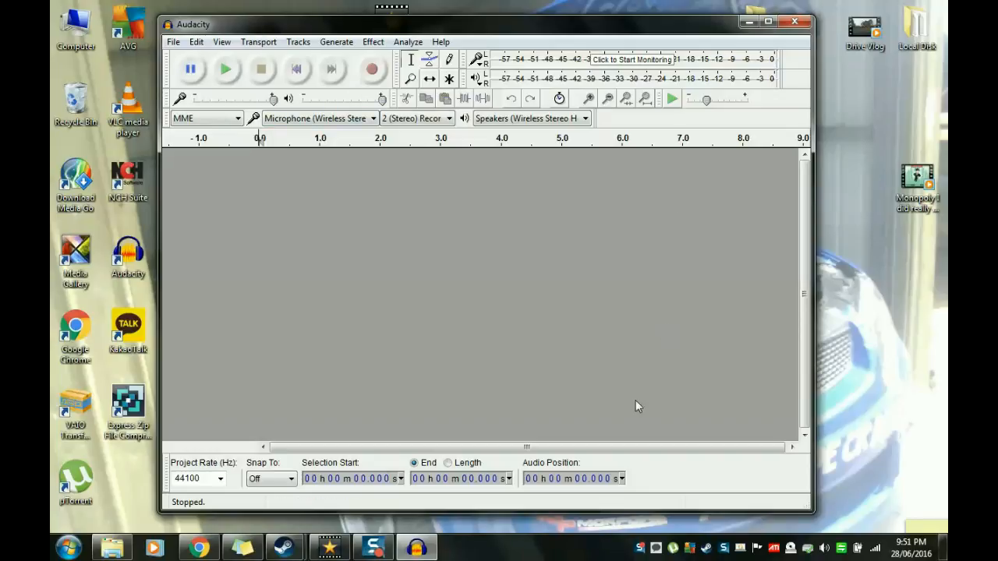
{"action": "left_click", "coordinate": [794, 22]}
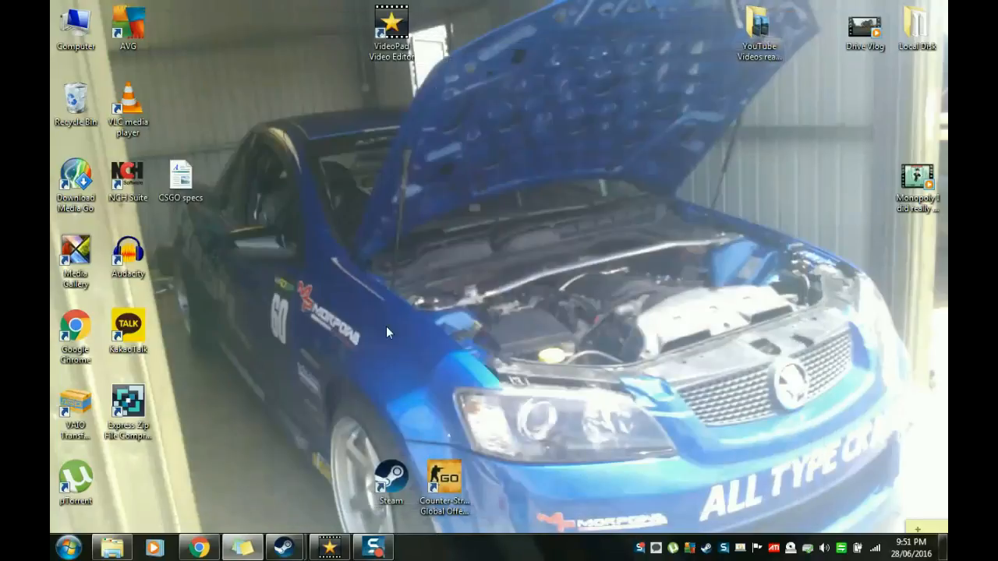
Step: Open AVG from the desktop, review the Internet Security protection overview and AVG Zen, and close both windows
{"action": "mouse_move", "coordinate": [111, 548]}
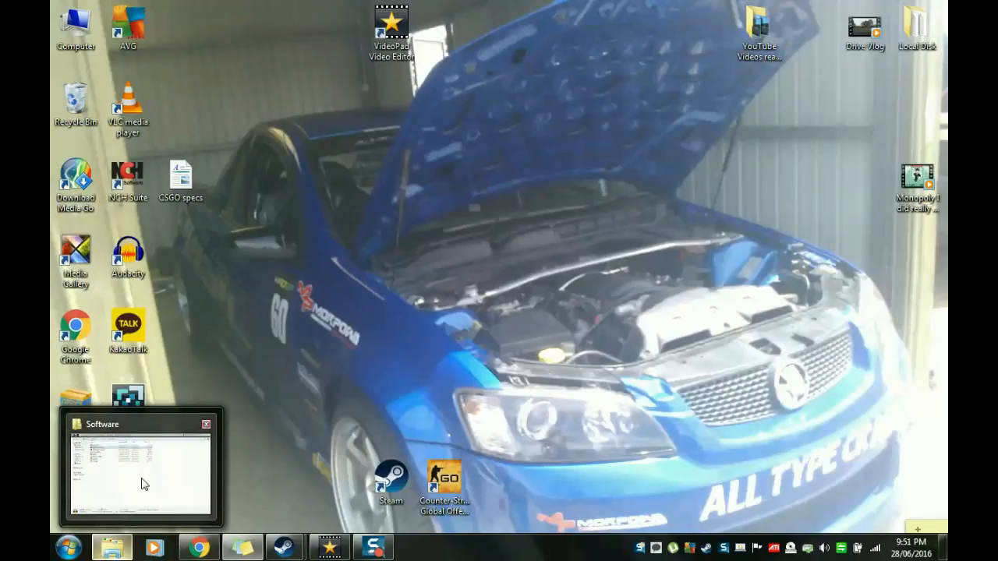
{"action": "mouse_move", "coordinate": [143, 484]}
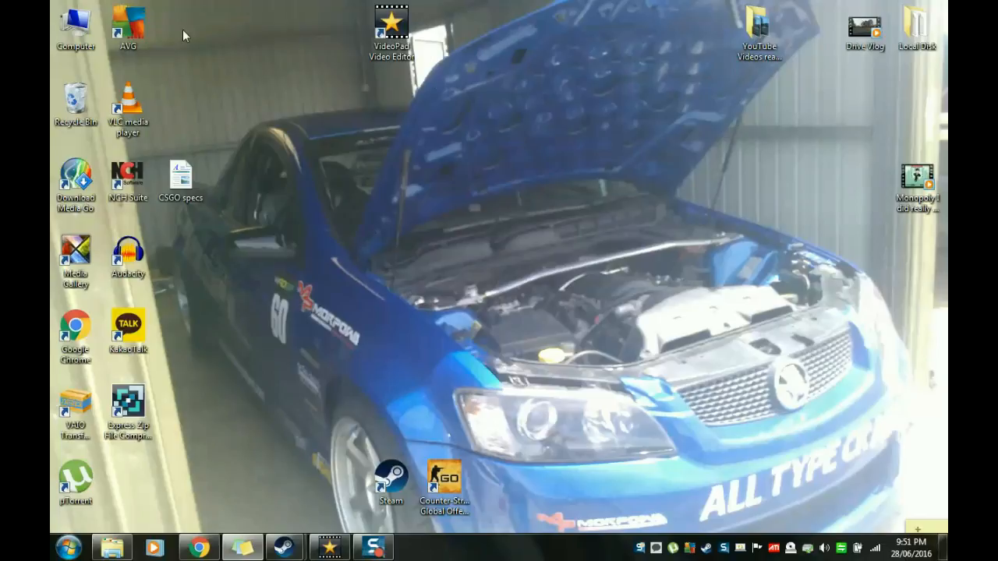
{"action": "double_click", "coordinate": [134, 30]}
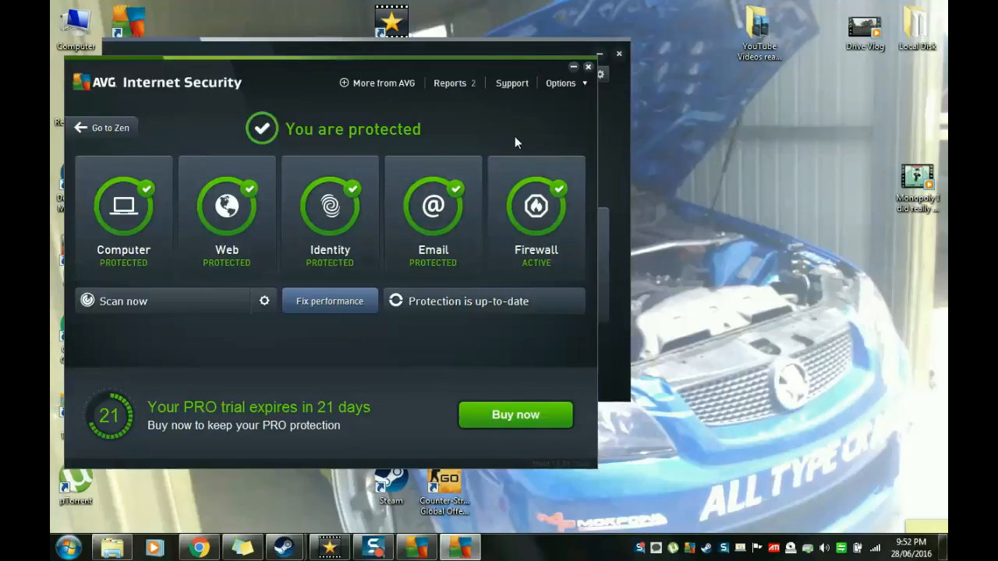
{"action": "left_click", "coordinate": [501, 46]}
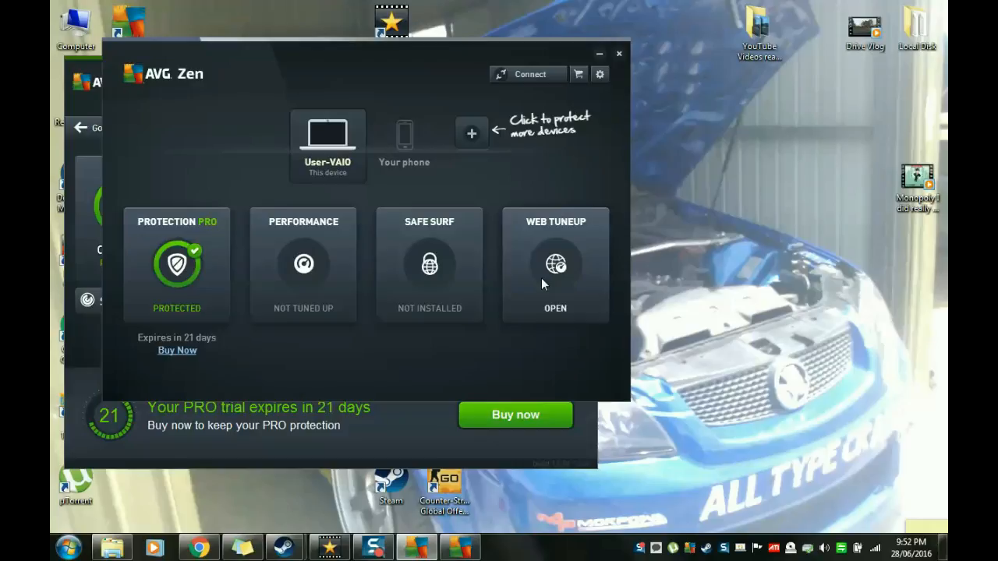
{"action": "left_click", "coordinate": [618, 55]}
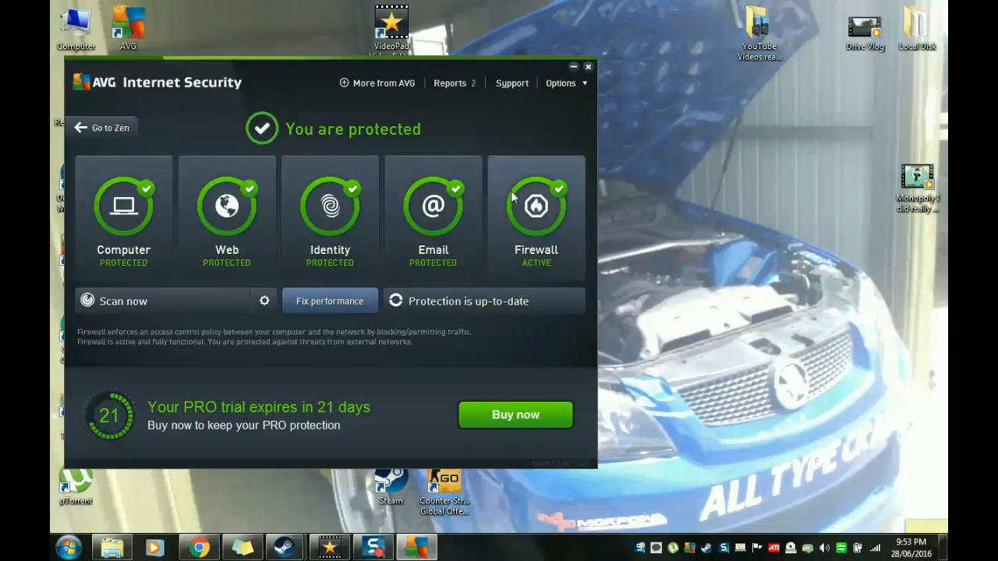
{"action": "left_click", "coordinate": [588, 67]}
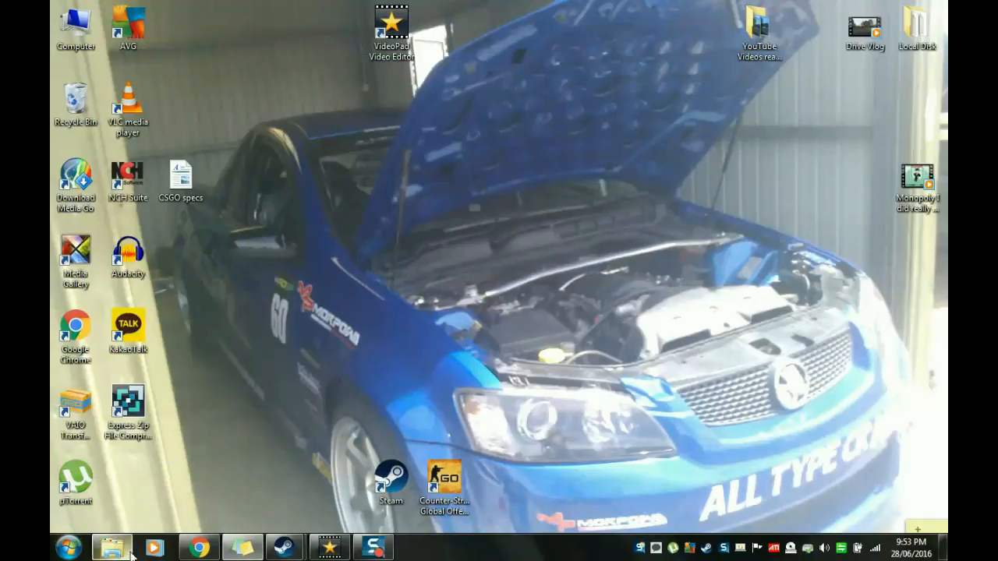
Step: Check the Software installer folder, search the installed programs for SNAGIT, and launch Snagit 12 Editor
{"action": "mouse_move", "coordinate": [130, 555]}
{"action": "mouse_move", "coordinate": [150, 466]}
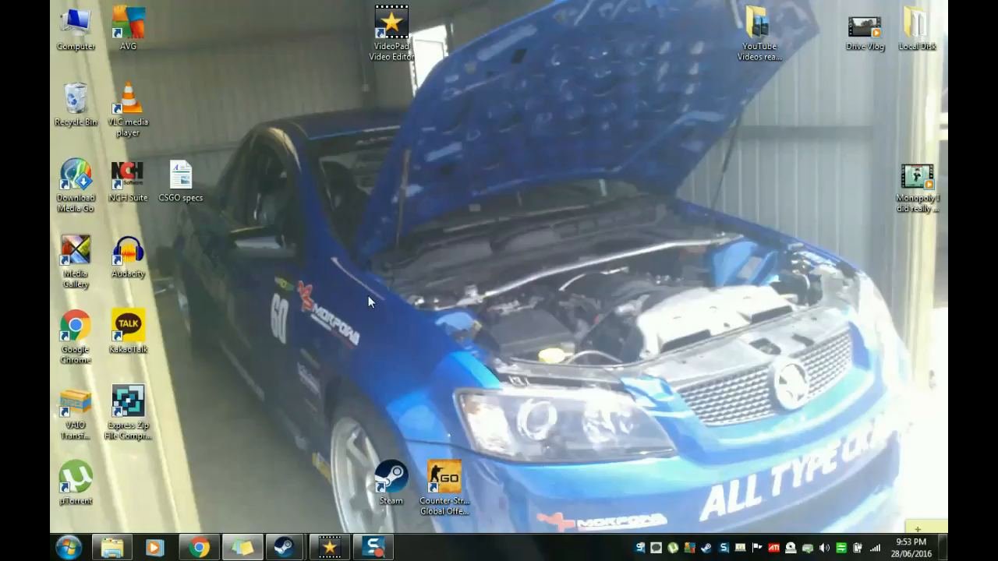
{"action": "left_click", "coordinate": [71, 547]}
{"action": "left_click", "coordinate": [102, 514]}
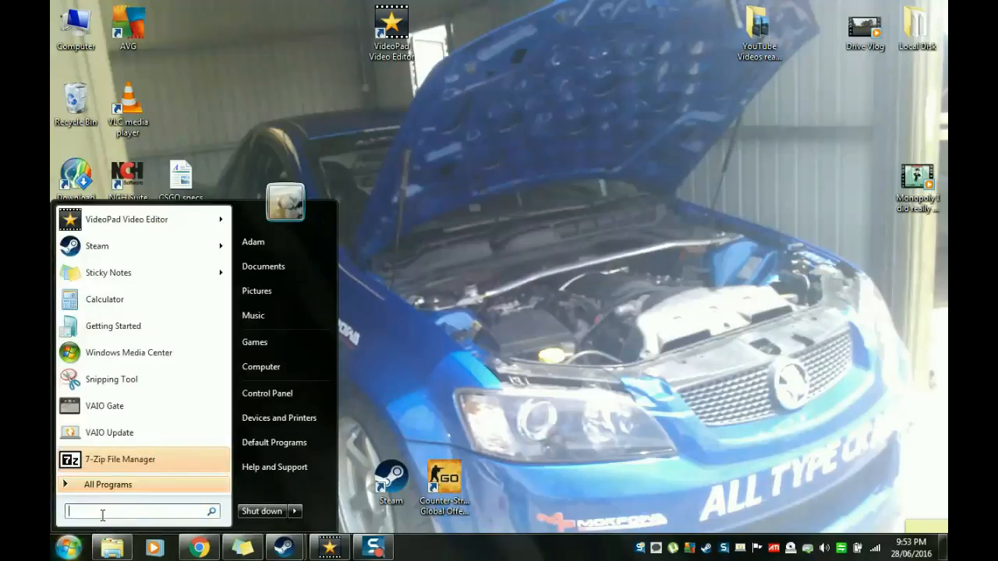
{"action": "type", "text": "SNAGIT"}
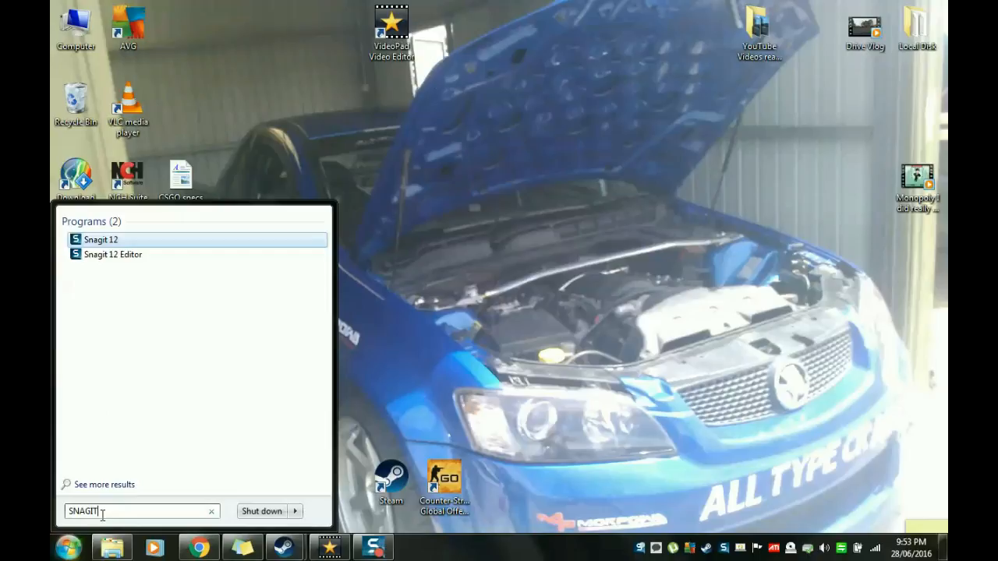
{"action": "left_click", "coordinate": [114, 254]}
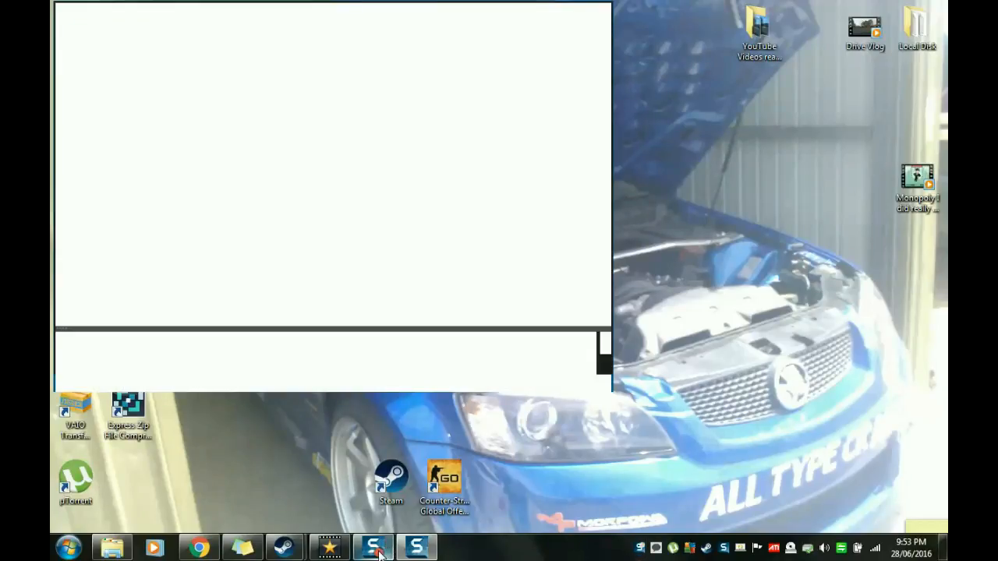
{"action": "mouse_move", "coordinate": [374, 538]}
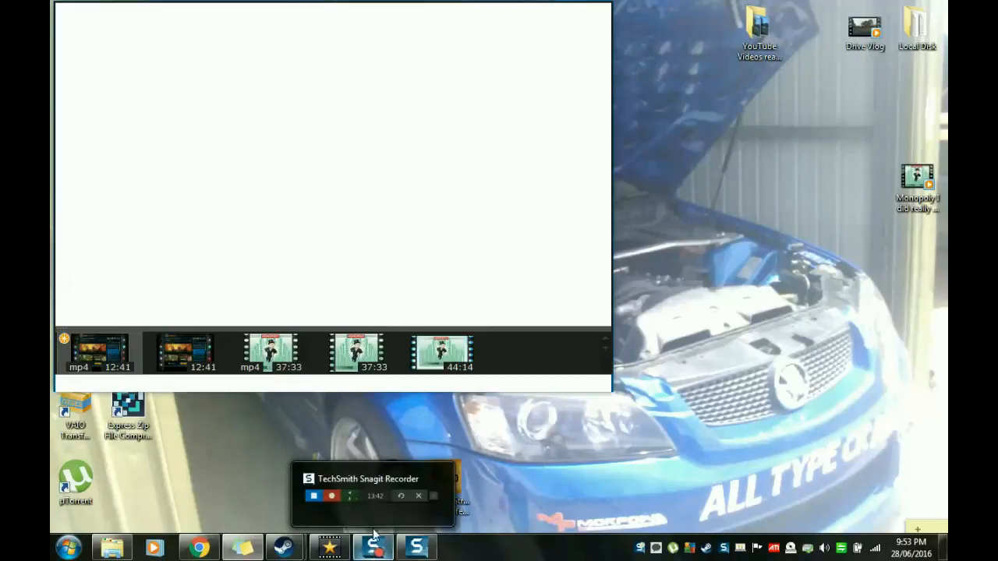
{"action": "mouse_move", "coordinate": [377, 497]}
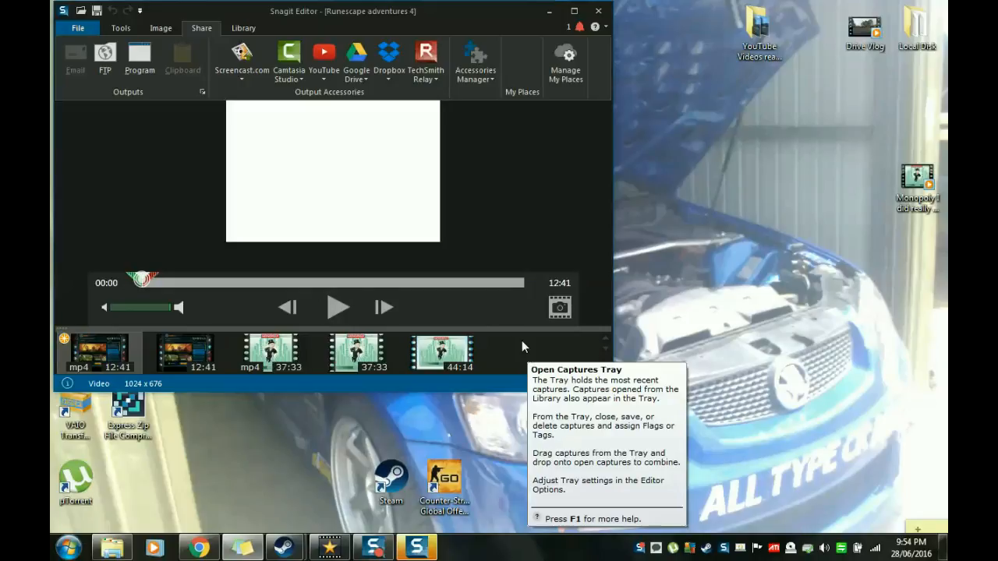
Step: Review Snagit Editor's drawing tools, file commands and image commands, and close the editor, discarding the unsaved Runescape adventures 4 video
{"action": "left_click", "coordinate": [121, 28]}
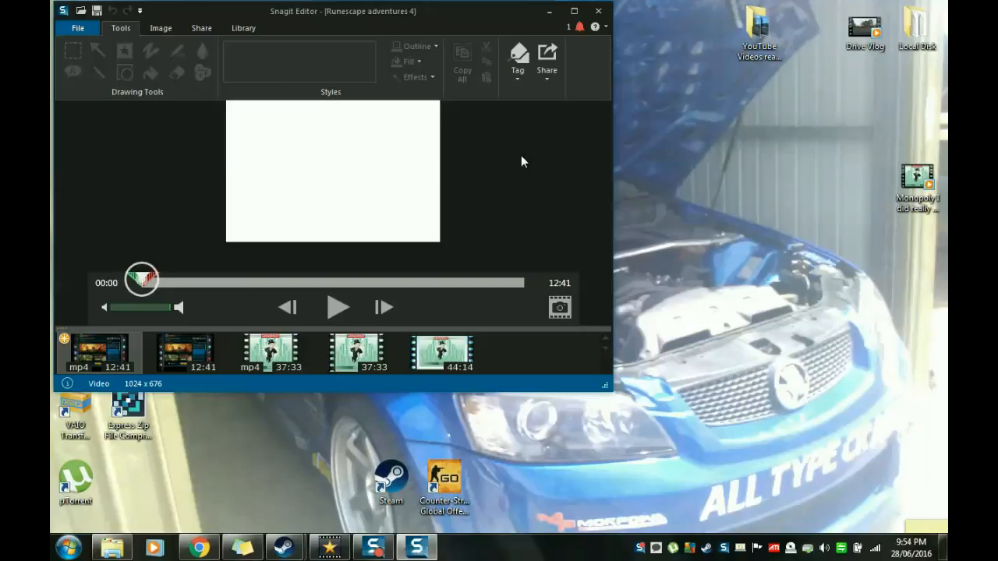
{"action": "left_click", "coordinate": [80, 29]}
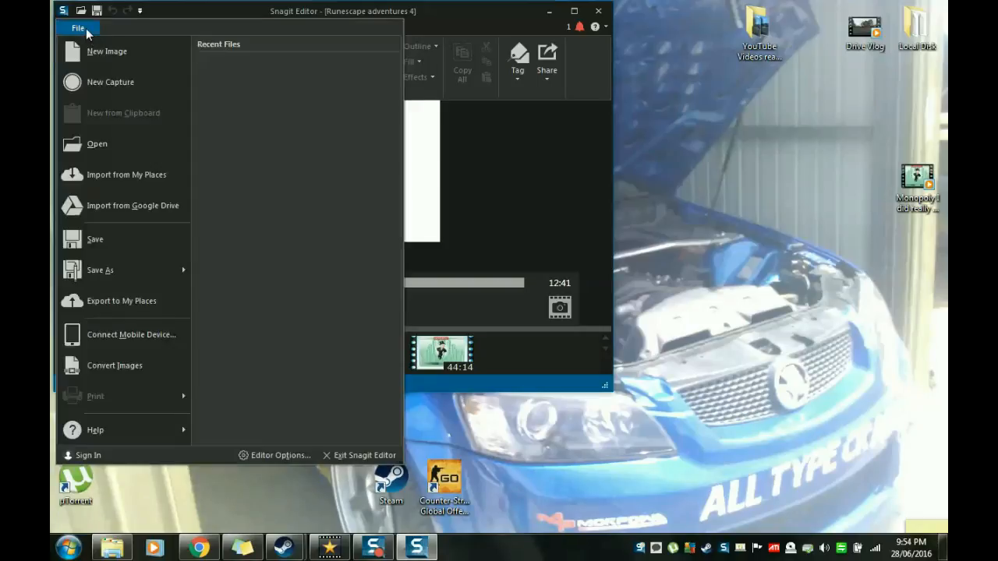
{"action": "left_click", "coordinate": [481, 174]}
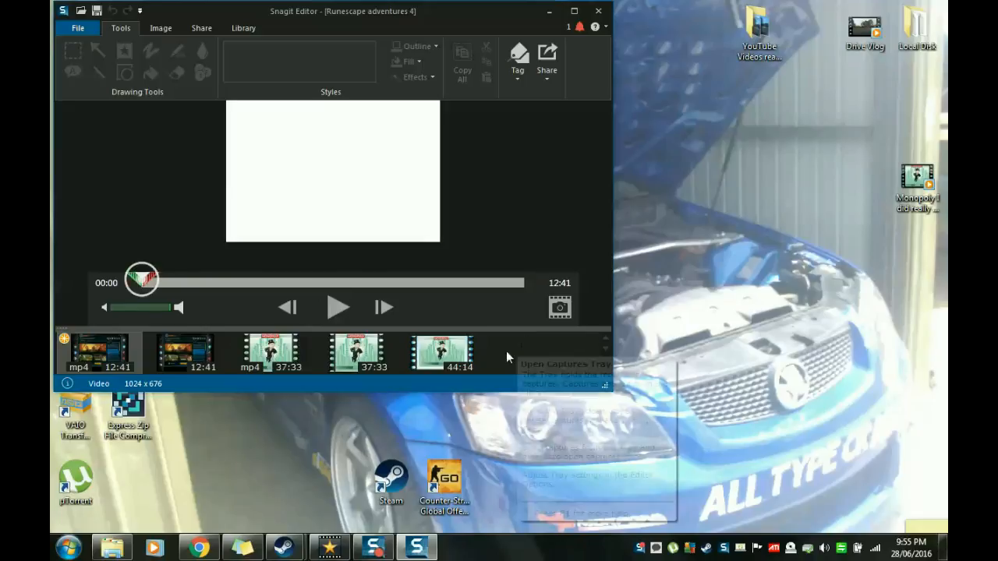
{"action": "left_click", "coordinate": [163, 29]}
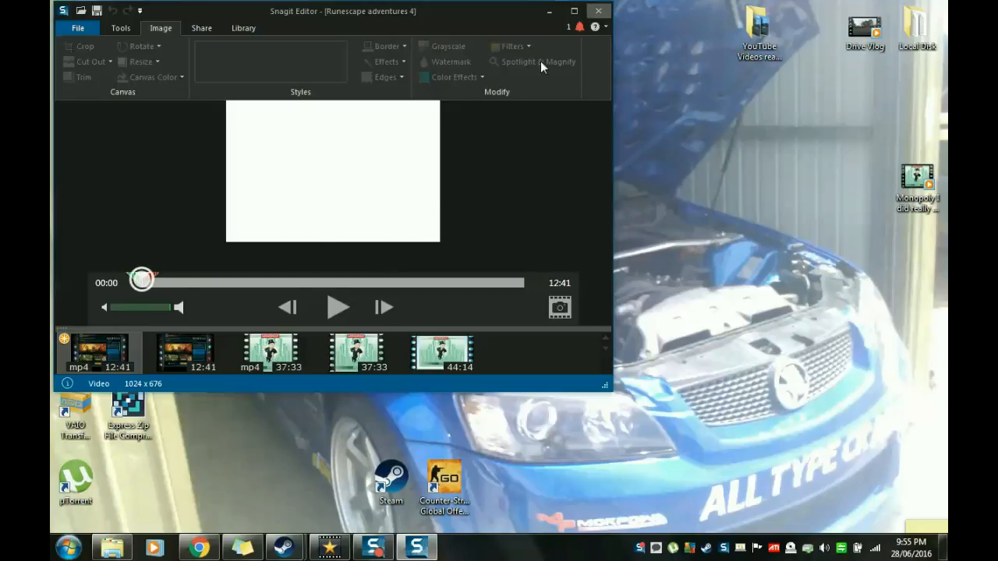
{"action": "left_click", "coordinate": [599, 12]}
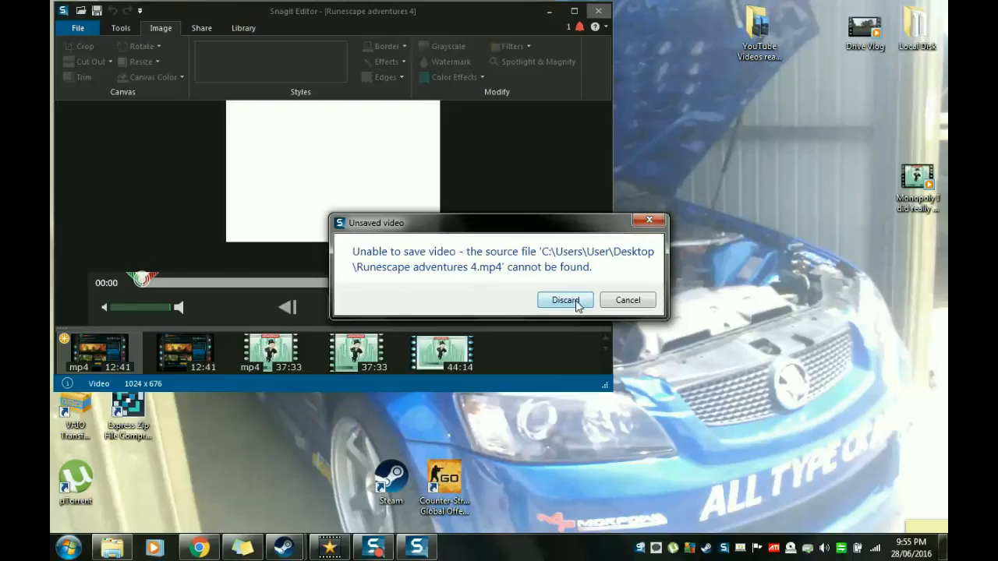
{"action": "left_click", "coordinate": [565, 300]}
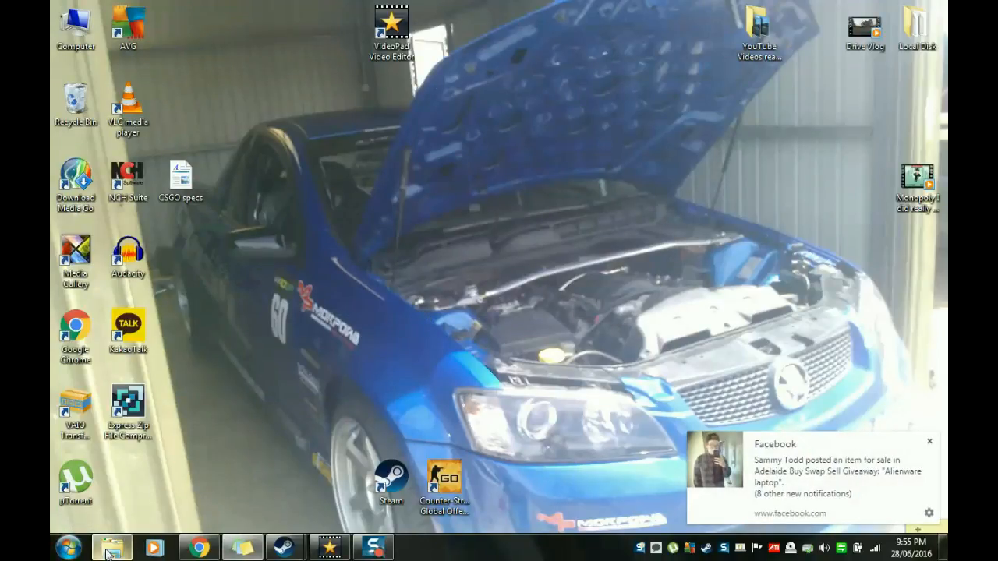
Step: Launch VLC media player from the desktop, download the 2.2.4 update, and start installing it
{"action": "mouse_move", "coordinate": [109, 552]}
{"action": "mouse_move", "coordinate": [153, 486]}
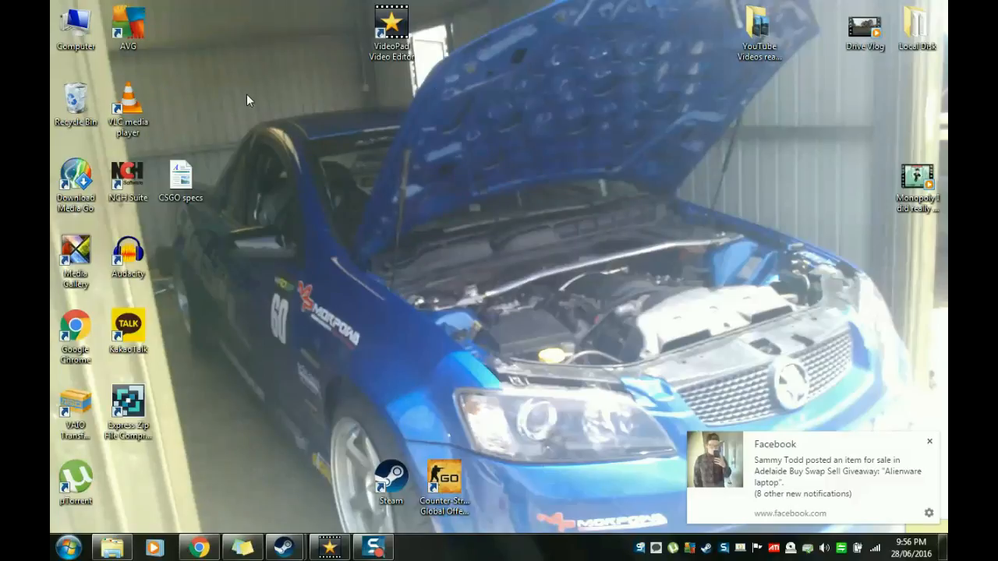
{"action": "double_click", "coordinate": [138, 96]}
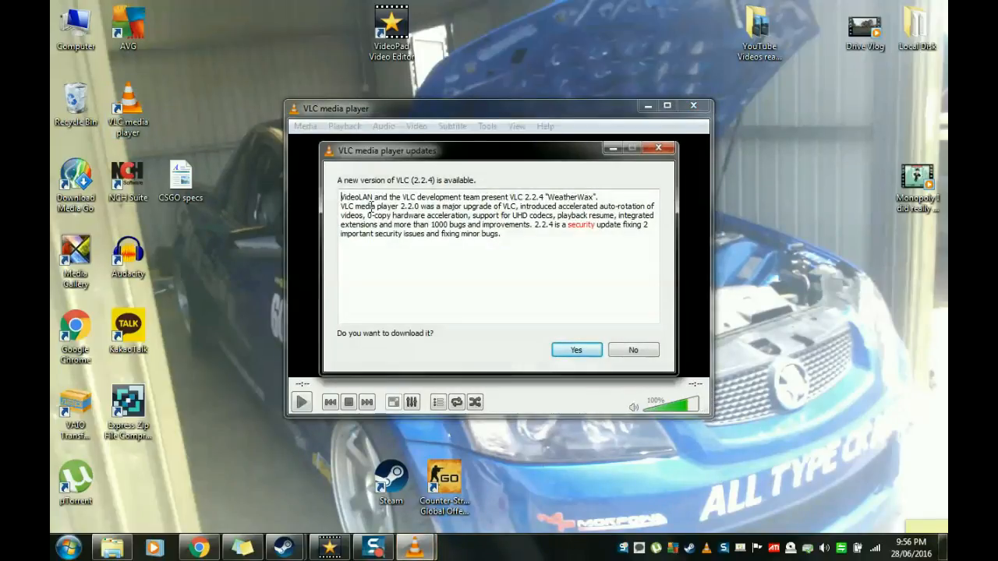
{"action": "left_click", "coordinate": [584, 352]}
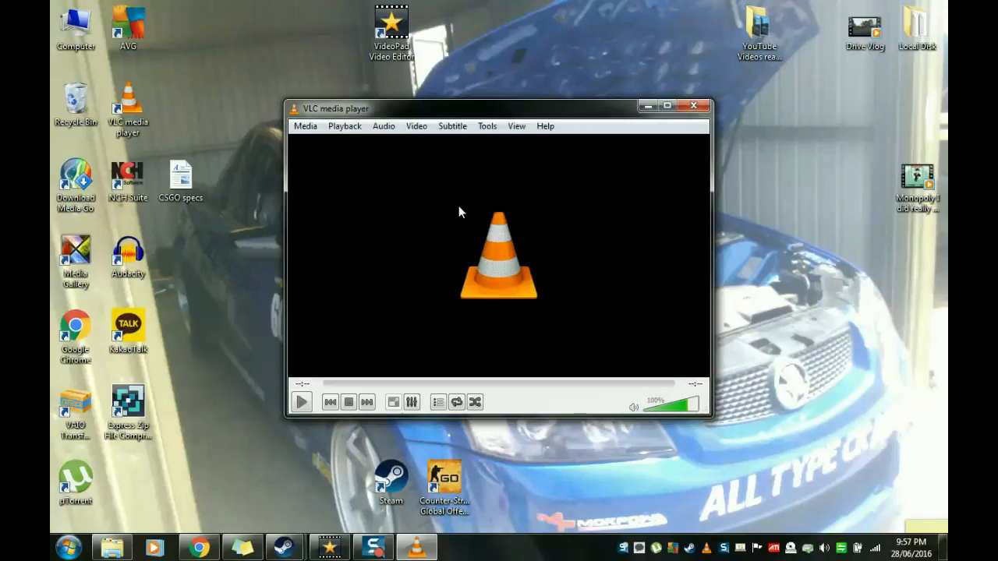
{"action": "left_click", "coordinate": [305, 125]}
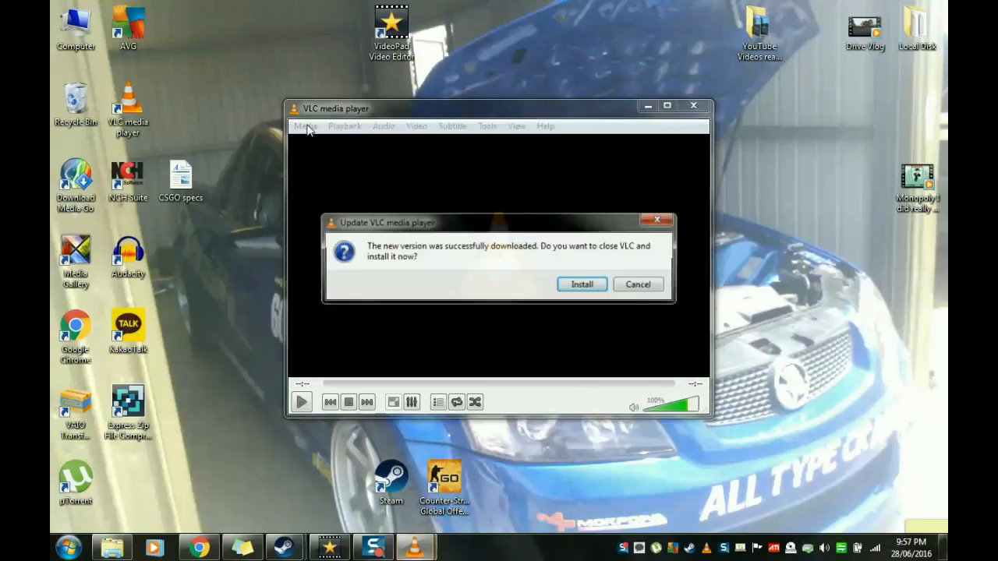
{"action": "left_click", "coordinate": [583, 284]}
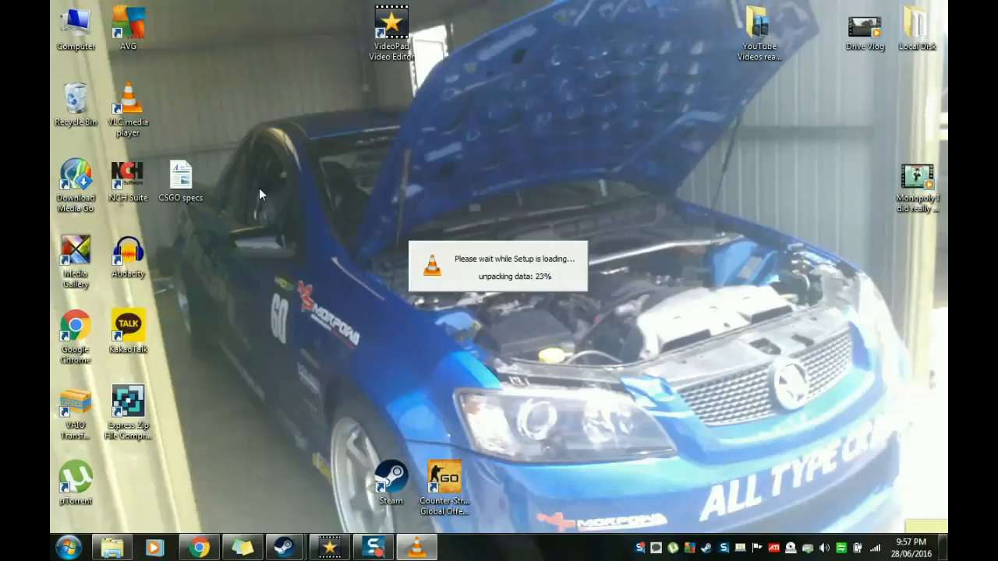
Step: Move the NCH Suite desktop shortcut next to the VideoPad Video Editor shortcut
{"action": "left_click_drag", "start_coordinate": [127, 178], "coordinate": [318, 67]}
{"action": "left_click", "coordinate": [320, 133]}
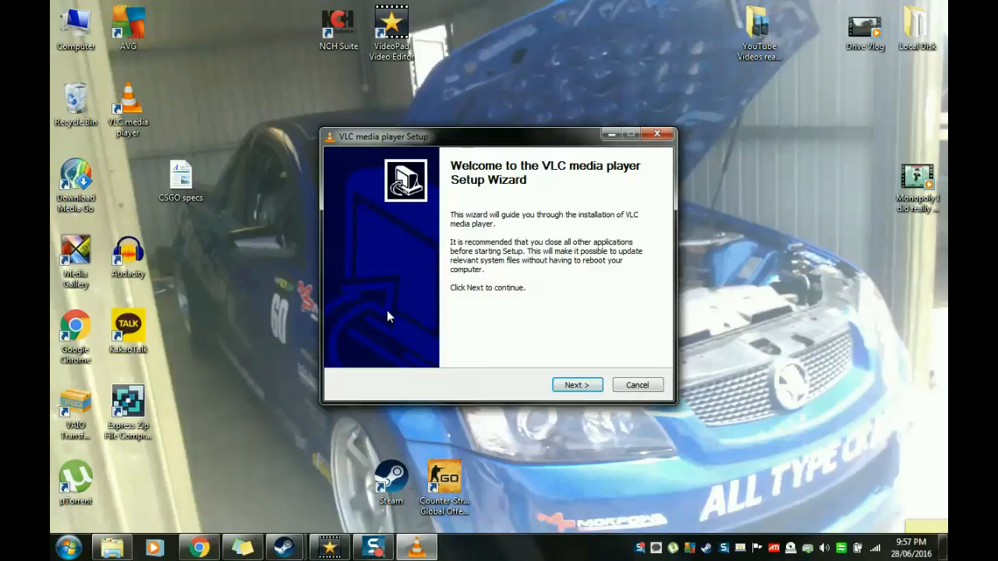
Step: Upgrade VLC using the previous settings and finish the setup wizard with Run VLC media player enabled
{"action": "left_click", "coordinate": [584, 385]}
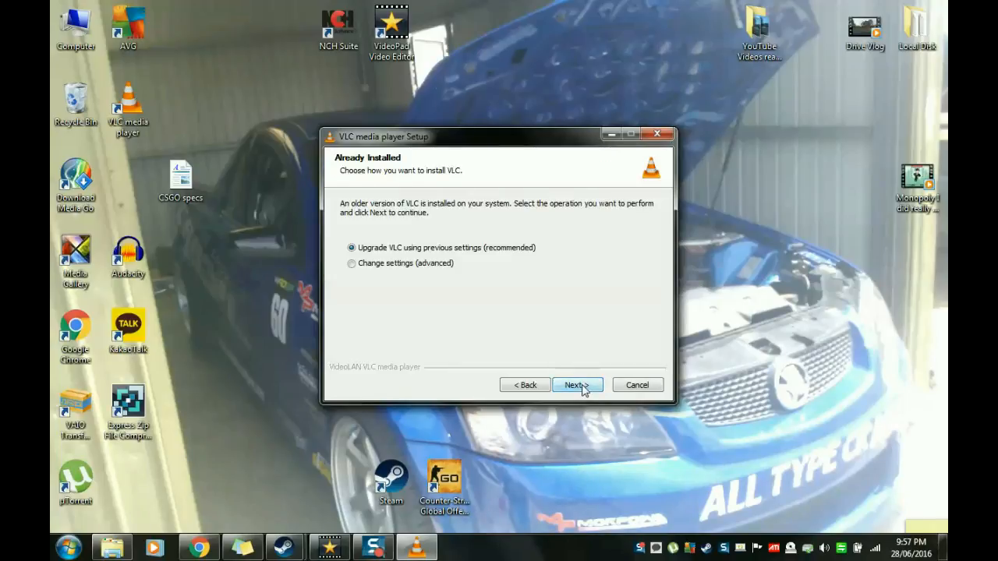
{"action": "left_click", "coordinate": [582, 386]}
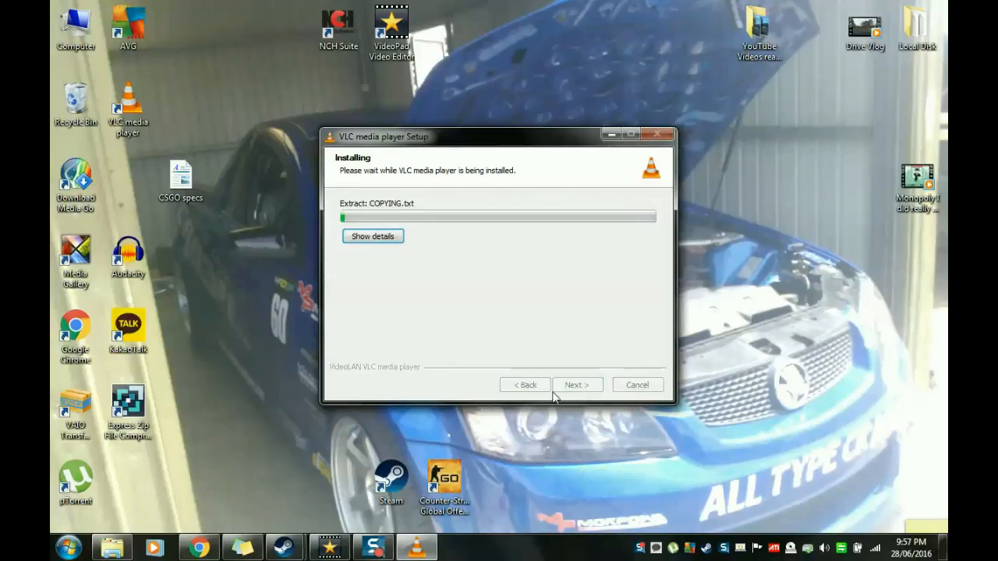
{"action": "mouse_move", "coordinate": [121, 551]}
{"action": "mouse_move", "coordinate": [144, 485]}
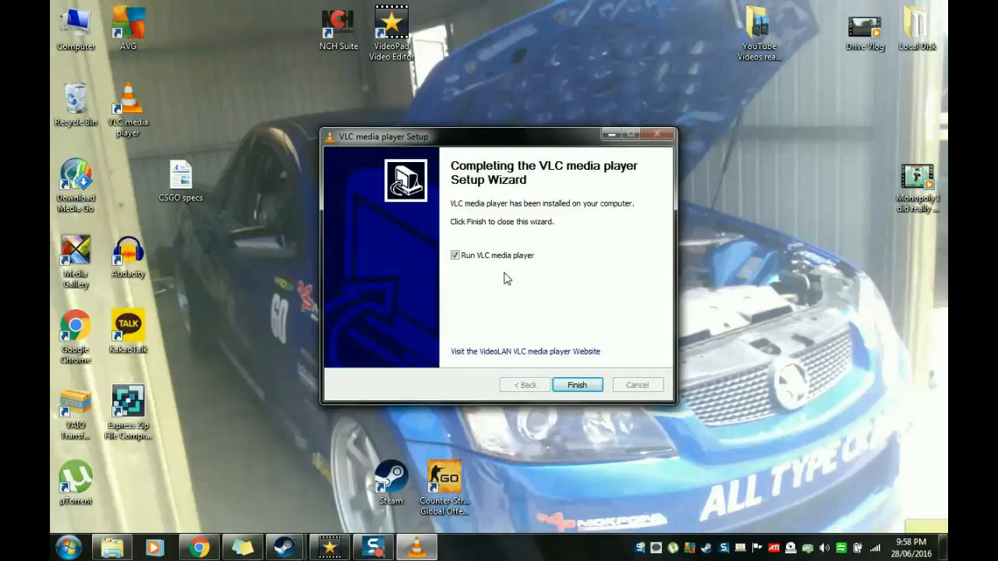
{"action": "left_click", "coordinate": [577, 385]}
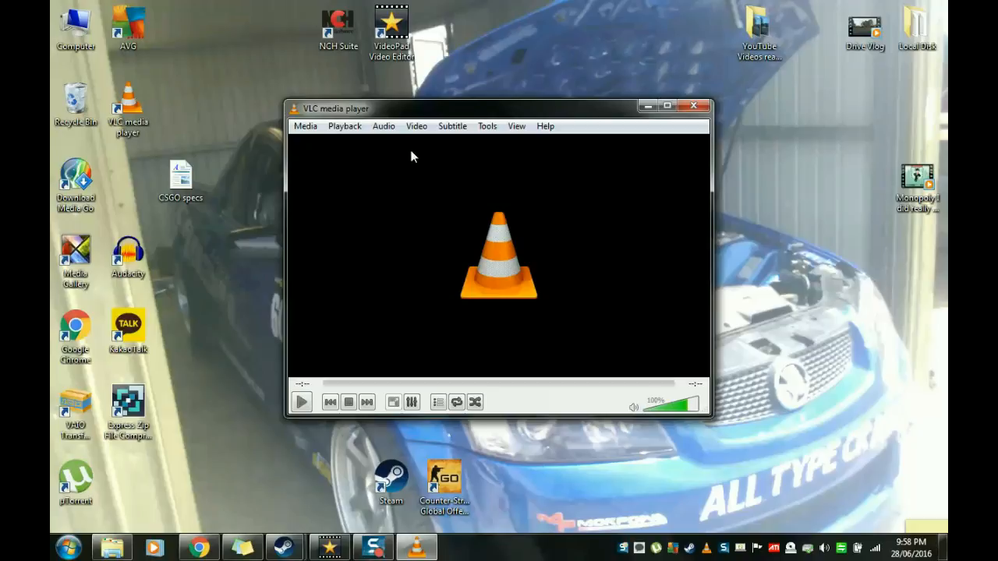
Step: Examine VLC's media, playback, audio, subtitle, tools and view commands, including the audio device choices, and close the player
{"action": "left_click", "coordinate": [304, 127]}
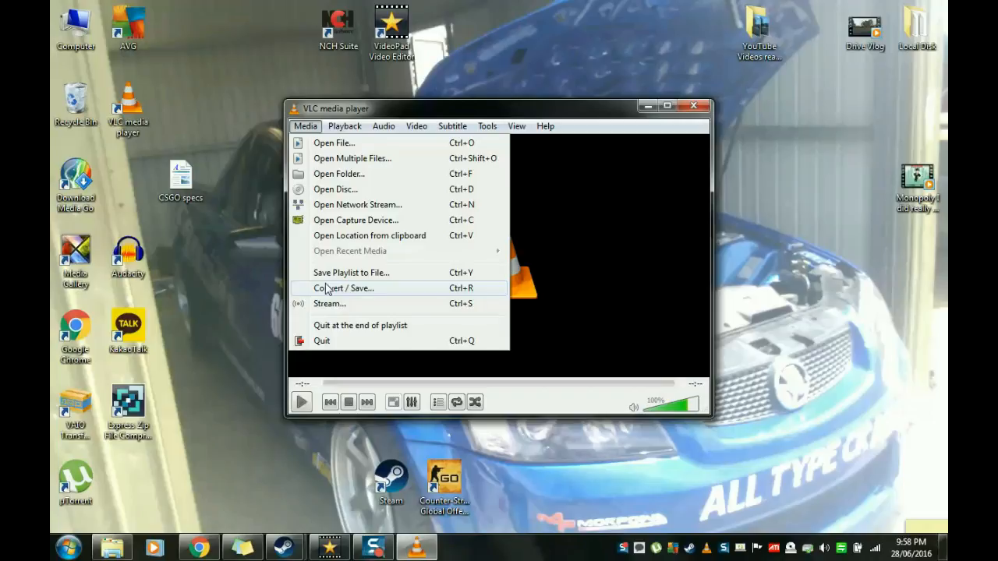
{"action": "mouse_move", "coordinate": [347, 133]}
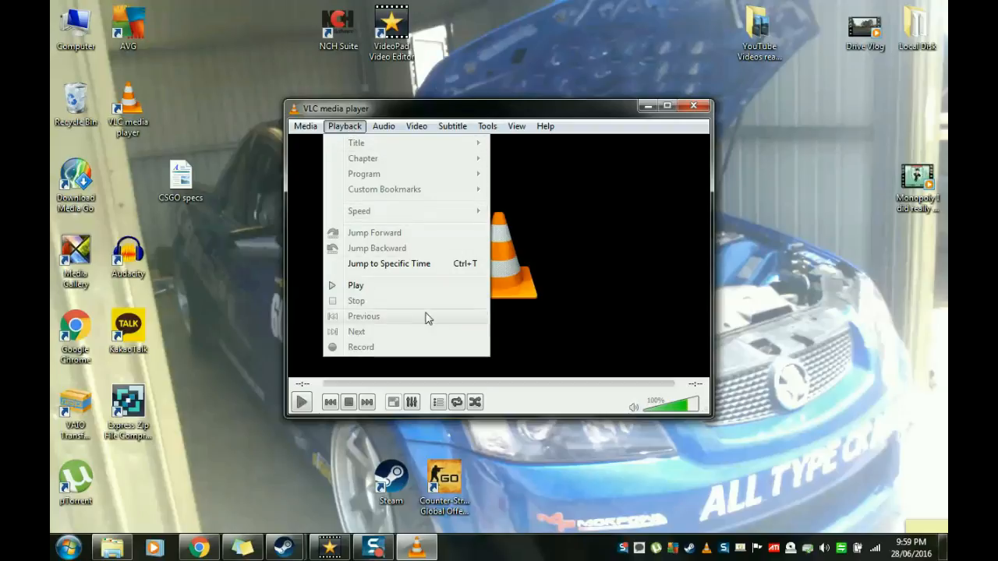
{"action": "mouse_move", "coordinate": [385, 130]}
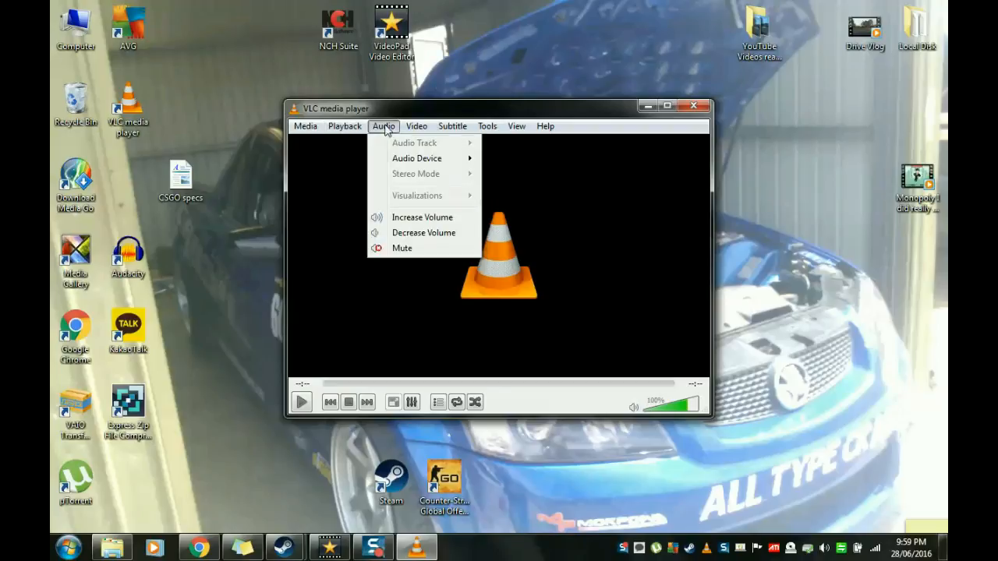
{"action": "mouse_move", "coordinate": [422, 161]}
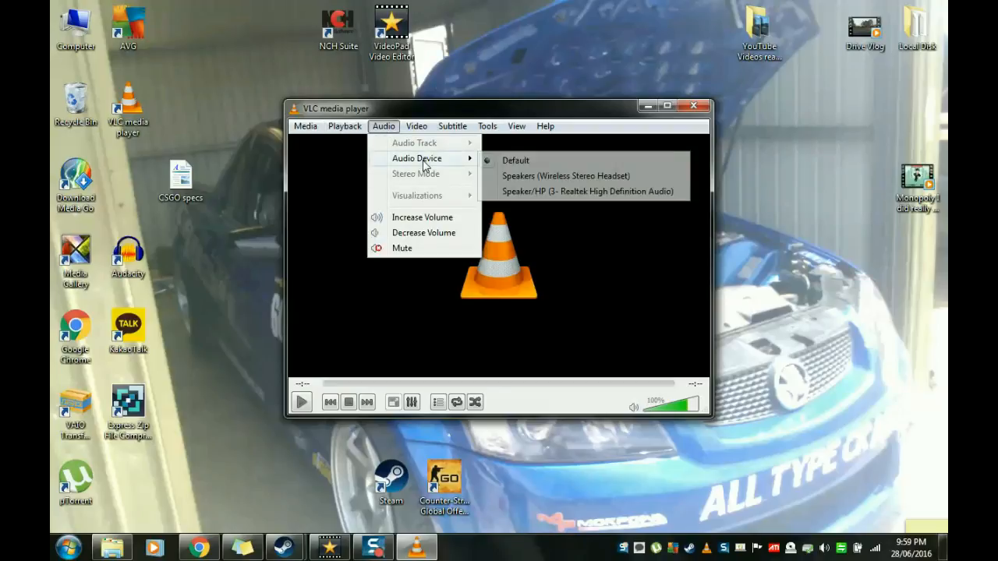
{"action": "mouse_move", "coordinate": [443, 129]}
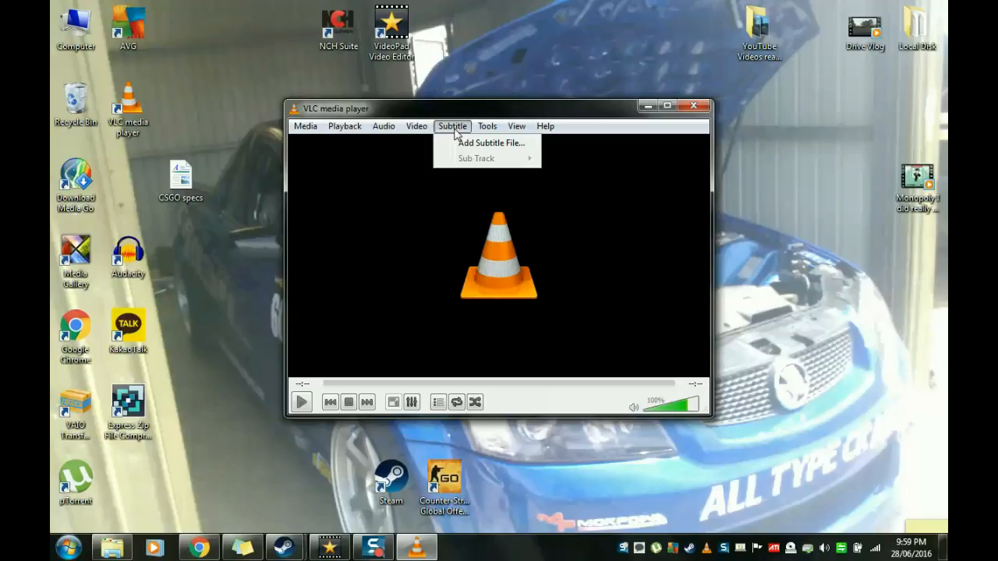
{"action": "mouse_move", "coordinate": [485, 130]}
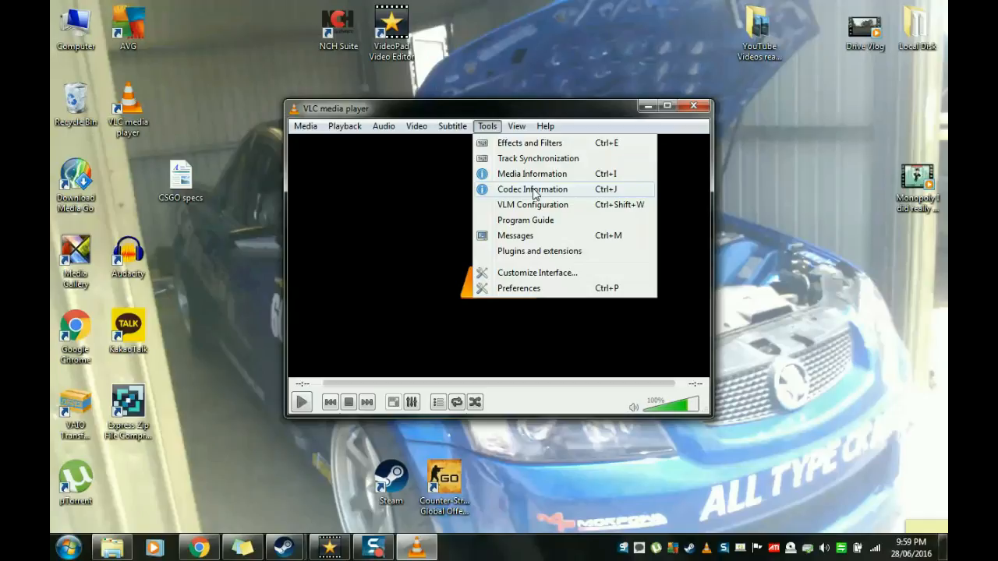
{"action": "mouse_move", "coordinate": [518, 131]}
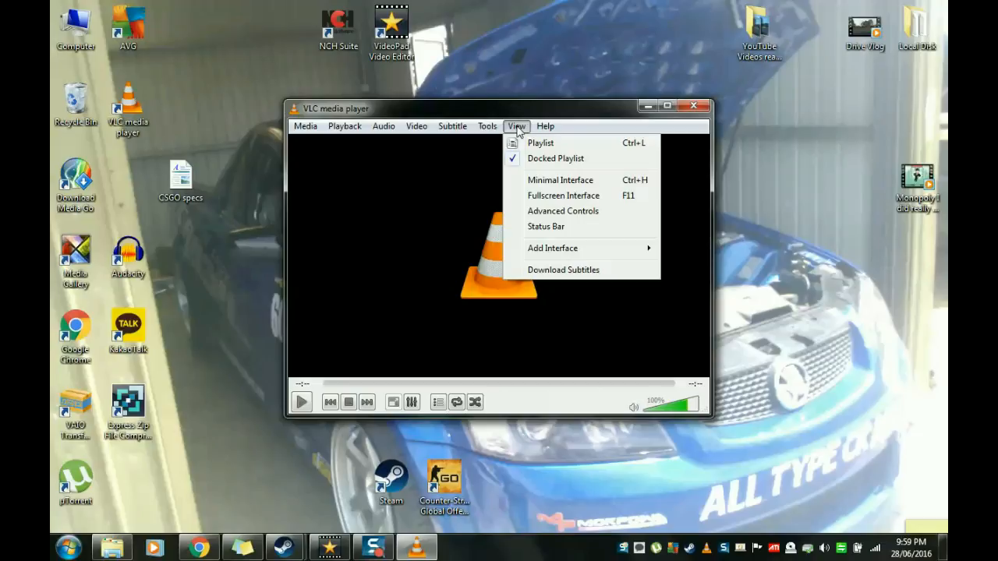
{"action": "left_click", "coordinate": [573, 113]}
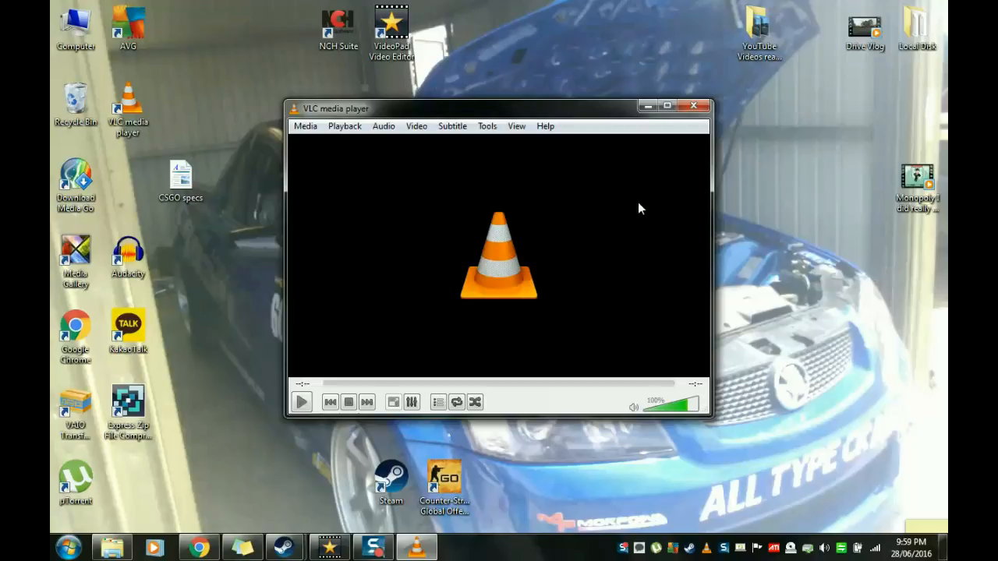
{"action": "left_click", "coordinate": [693, 108]}
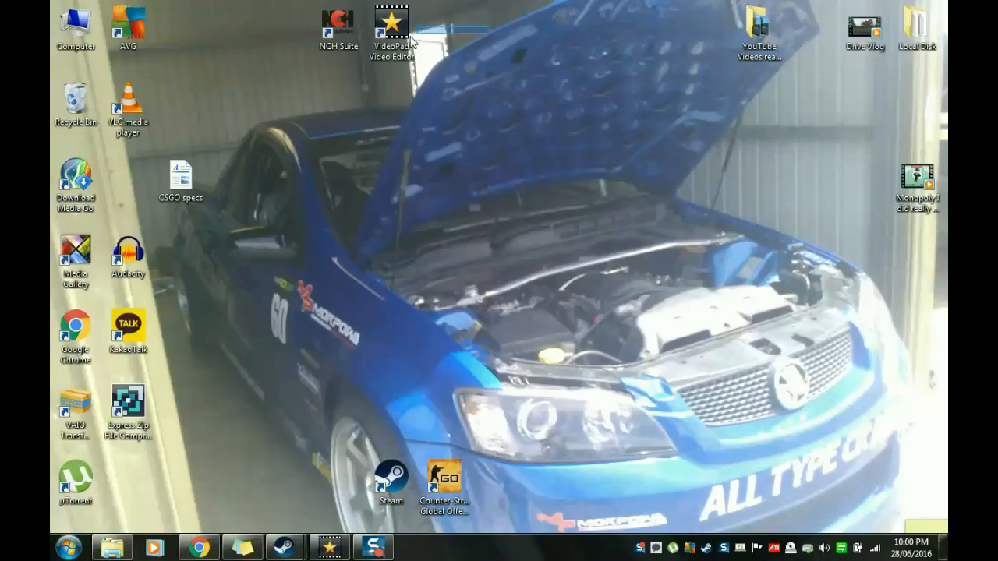
Step: Point out the VideoPad and NCH Suite desktop shortcuts and switch to the open VideoPad project containing the Monopoly video
{"action": "left_click", "coordinate": [388, 39]}
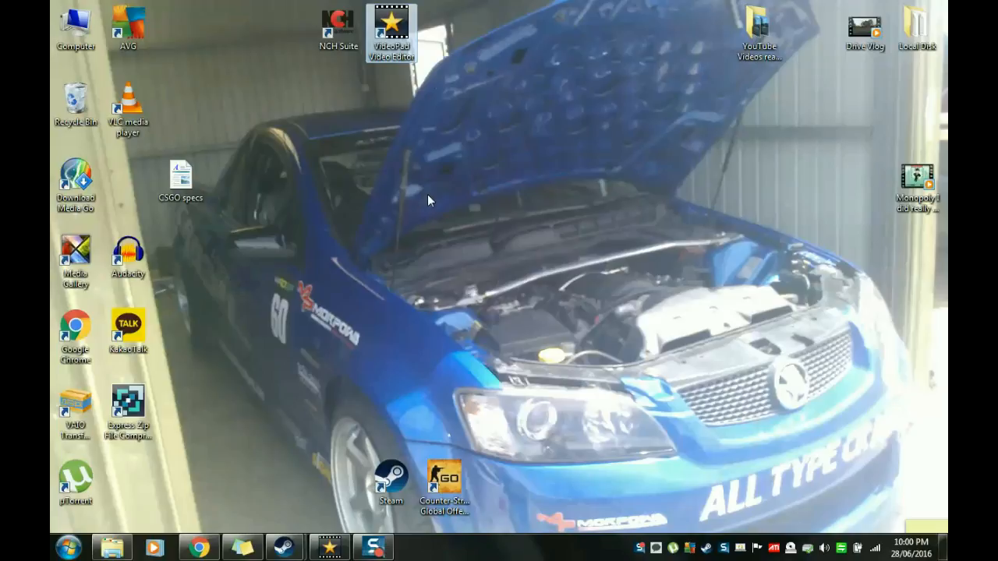
{"action": "left_click", "coordinate": [435, 159]}
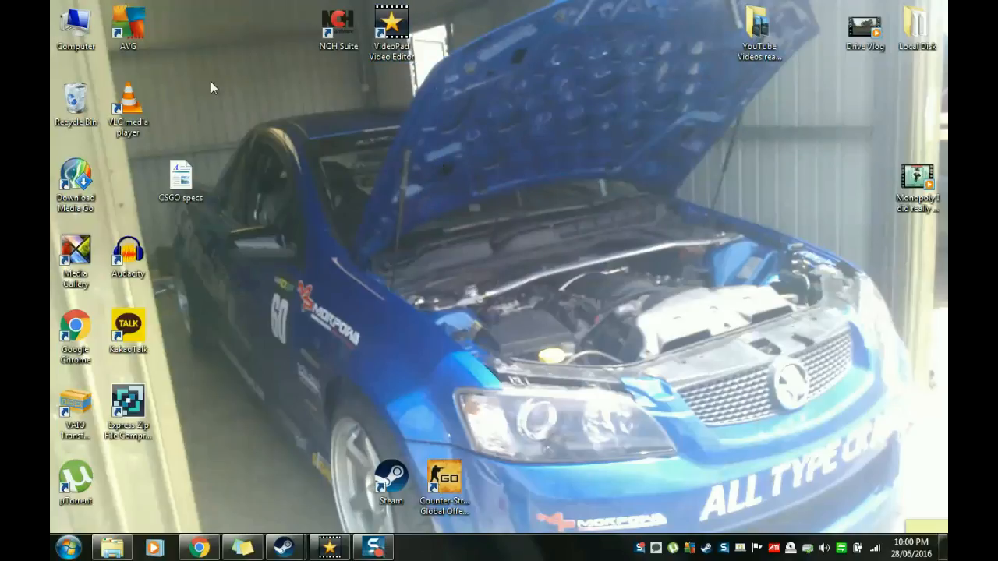
{"action": "left_click", "coordinate": [349, 53]}
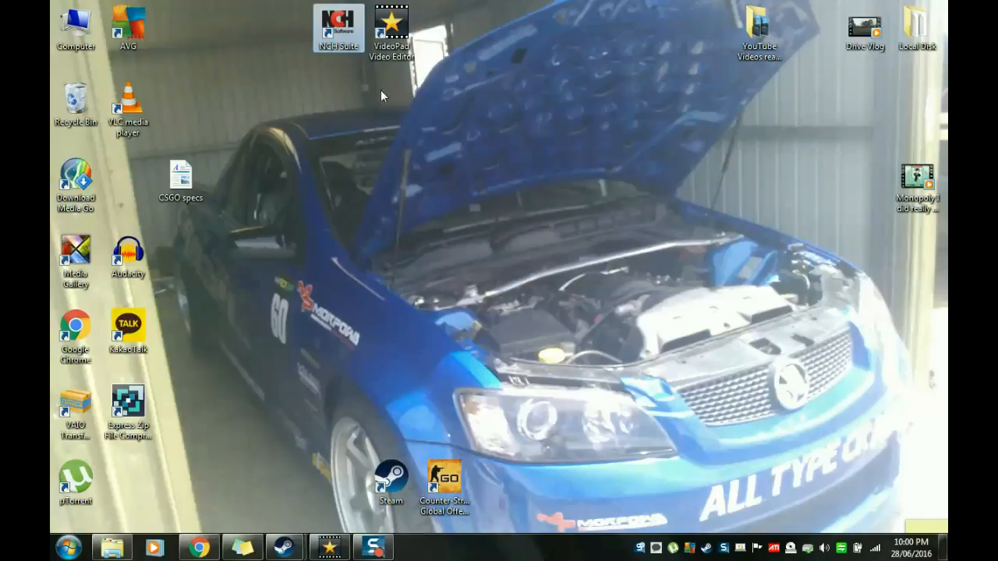
{"action": "left_click", "coordinate": [508, 285]}
{"action": "left_click", "coordinate": [343, 552]}
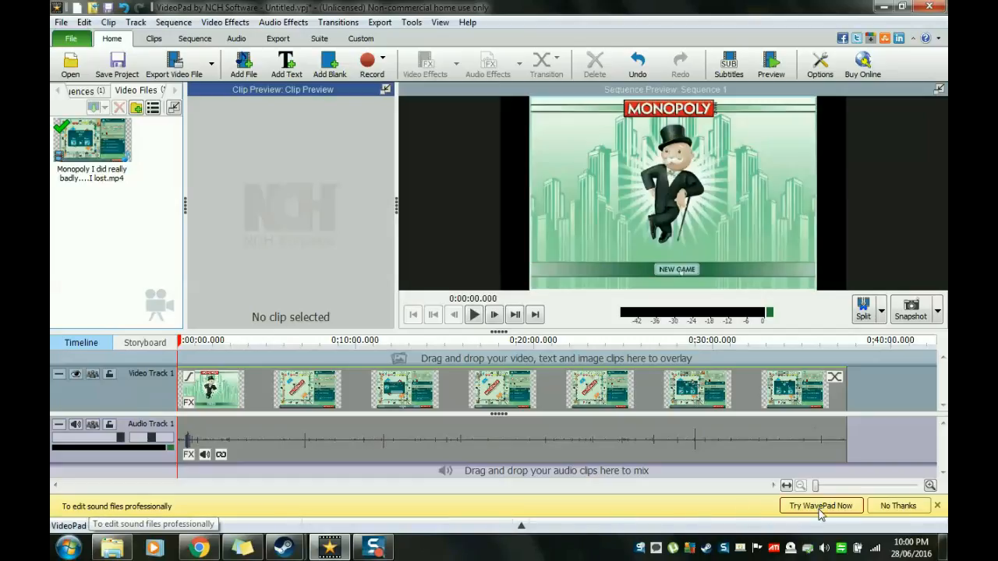
Step: Dismiss the WavePad offer, open the video file export settings and examine the available presets and file formats
{"action": "left_click", "coordinate": [898, 506]}
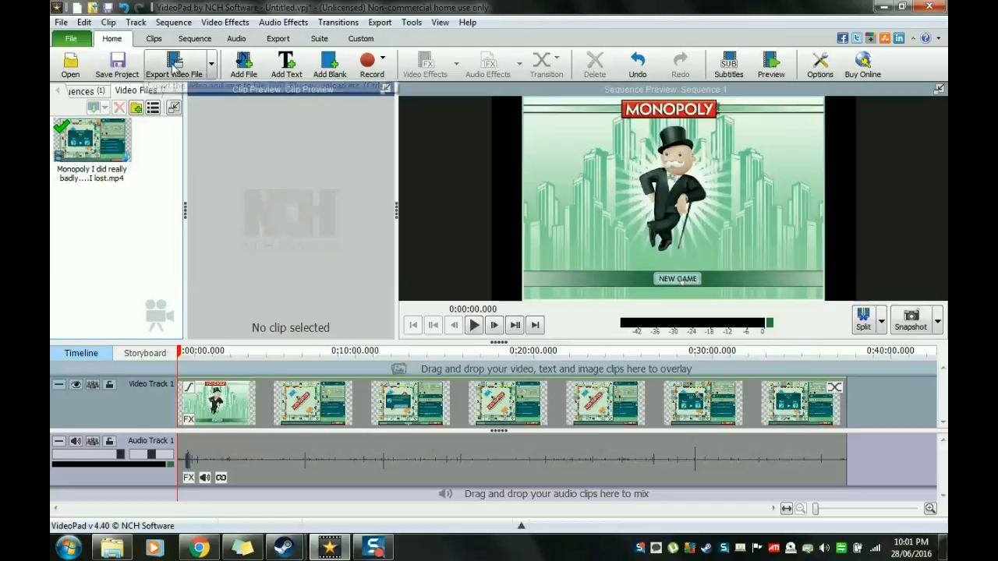
{"action": "left_click", "coordinate": [210, 64]}
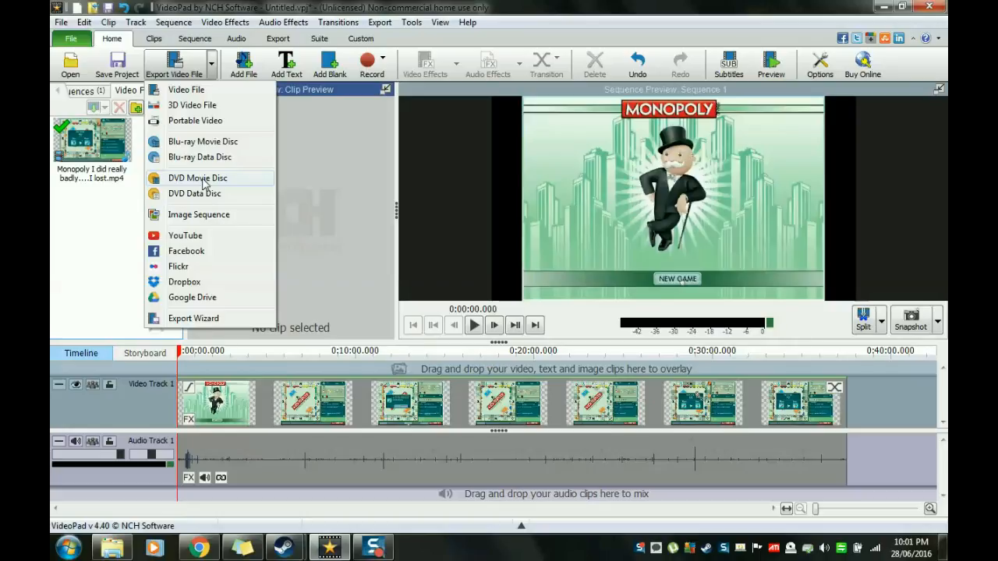
{"action": "left_click", "coordinate": [196, 97]}
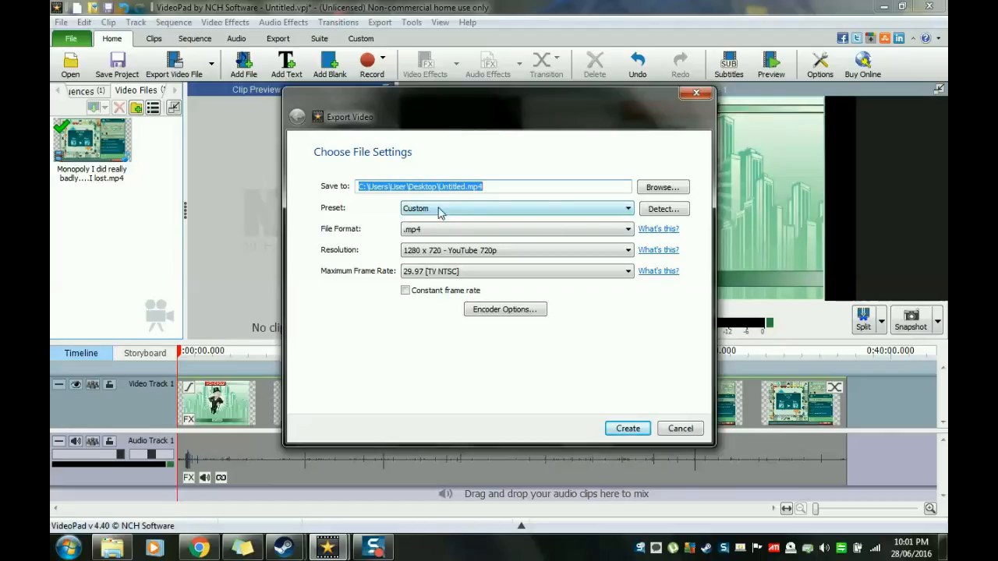
{"action": "left_click", "coordinate": [628, 209]}
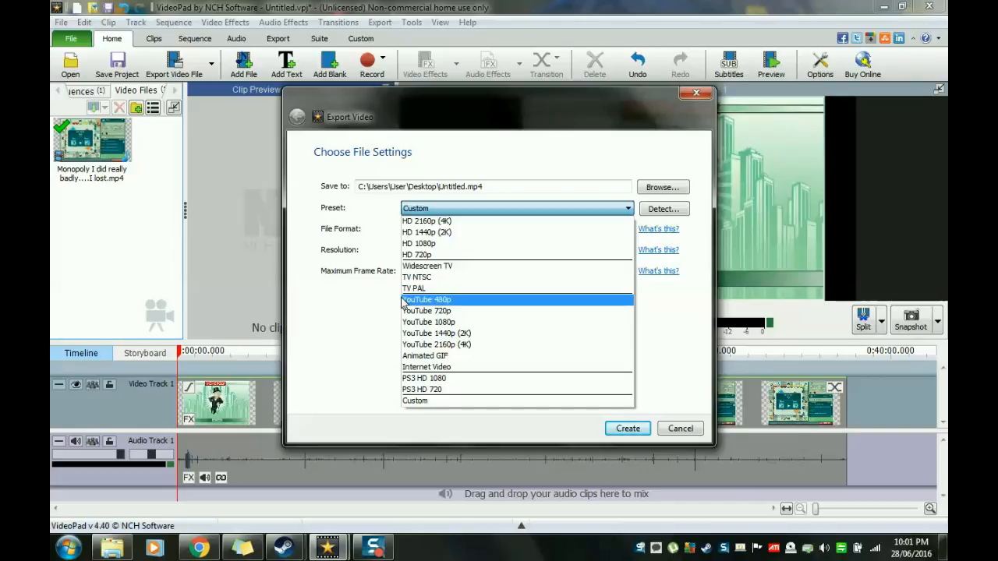
{"action": "left_click", "coordinate": [362, 318]}
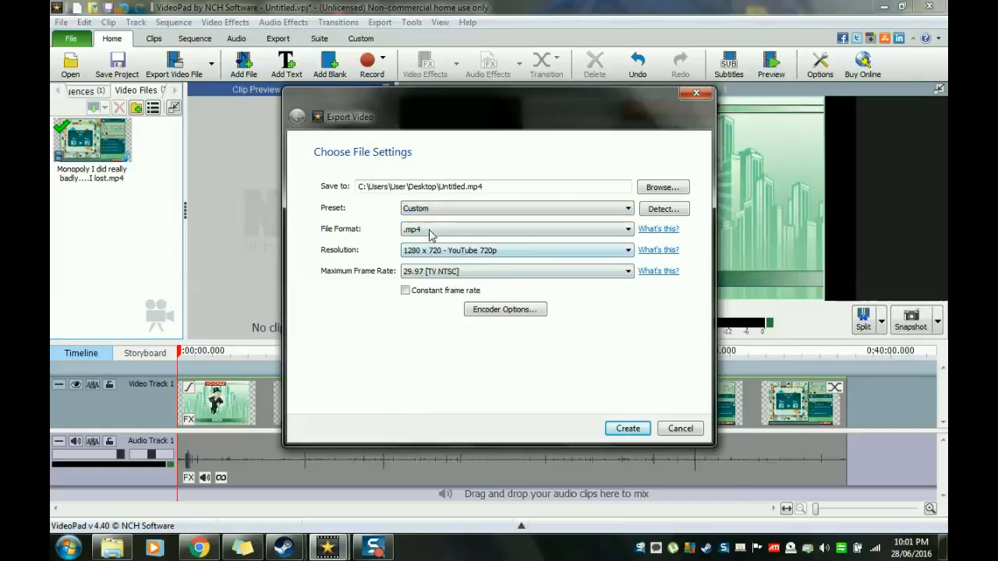
{"action": "left_click", "coordinate": [460, 230]}
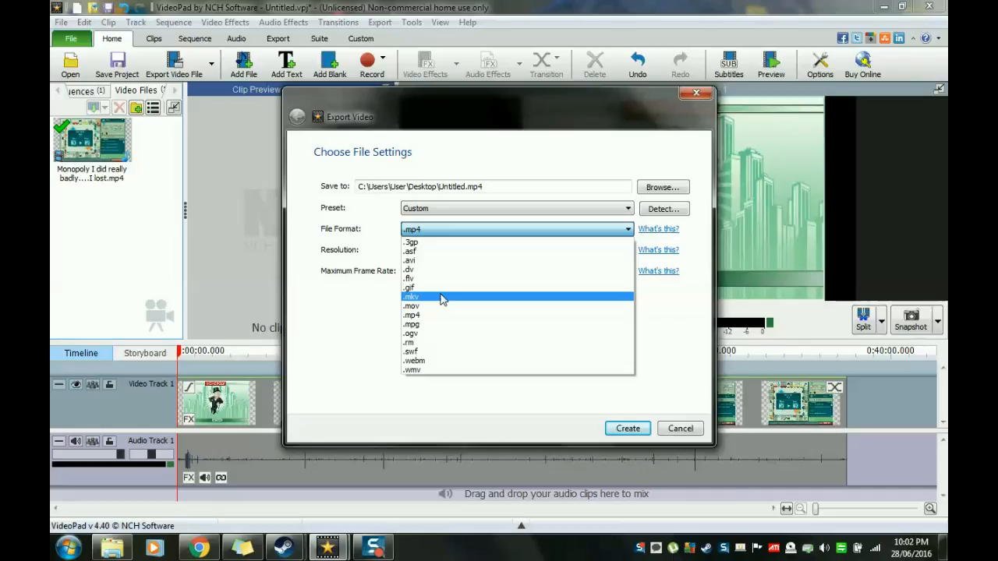
{"action": "left_click", "coordinate": [361, 343]}
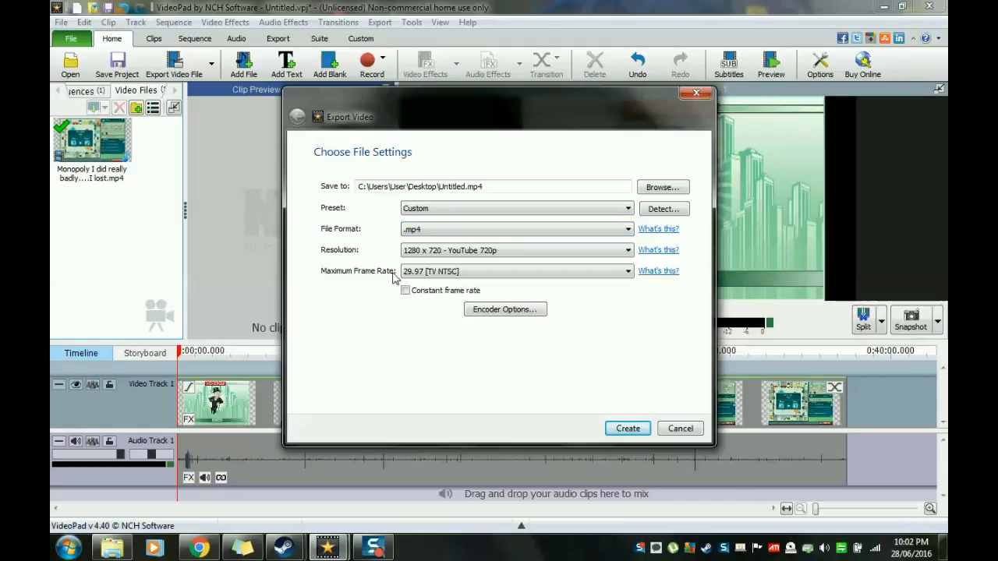
Step: Examine the export resolution, file format and maximum frame rate choices, and cancel the export
{"action": "left_click", "coordinate": [445, 254]}
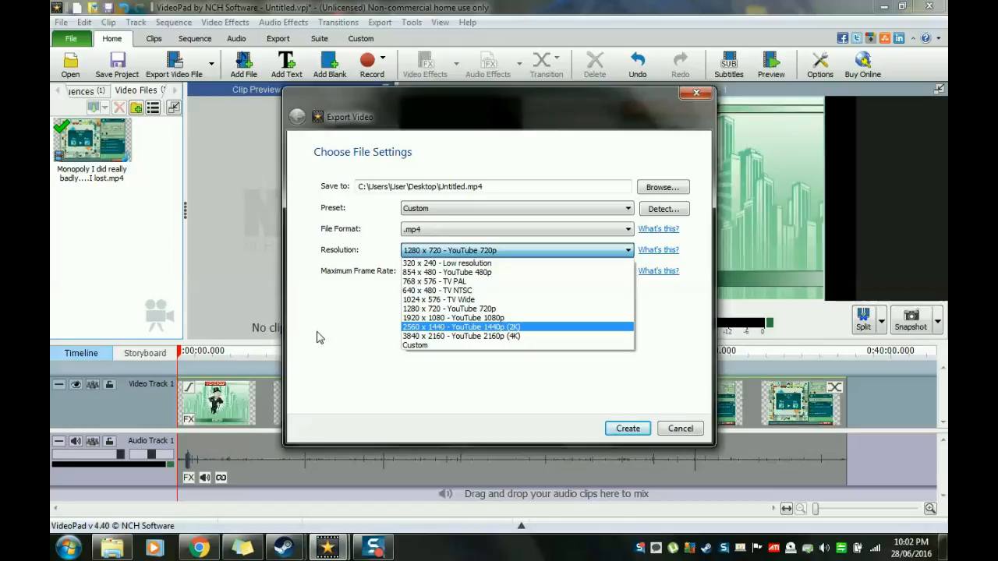
{"action": "left_click", "coordinate": [346, 348]}
{"action": "left_click", "coordinate": [439, 229]}
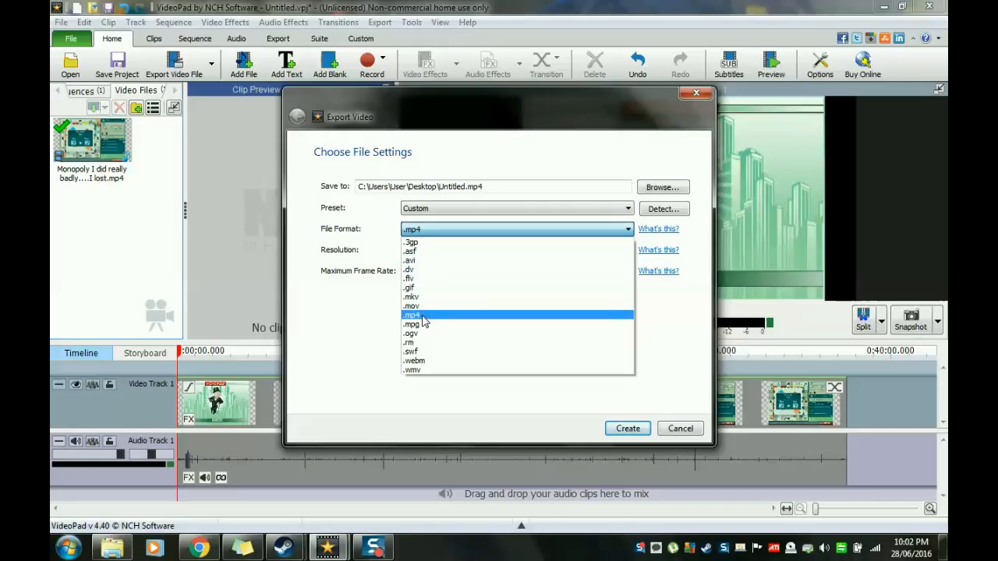
{"action": "left_click", "coordinate": [330, 332]}
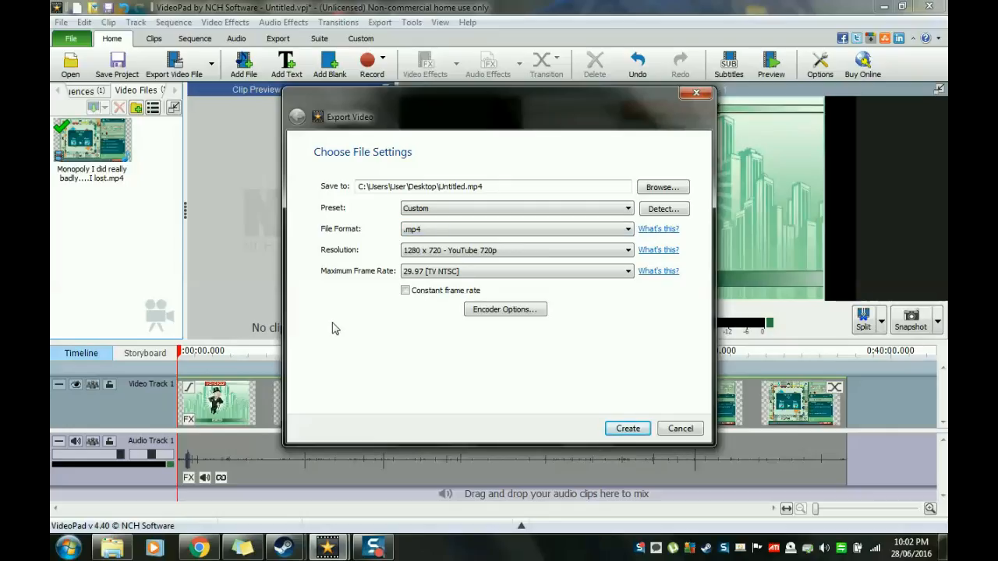
{"action": "left_click", "coordinate": [436, 272]}
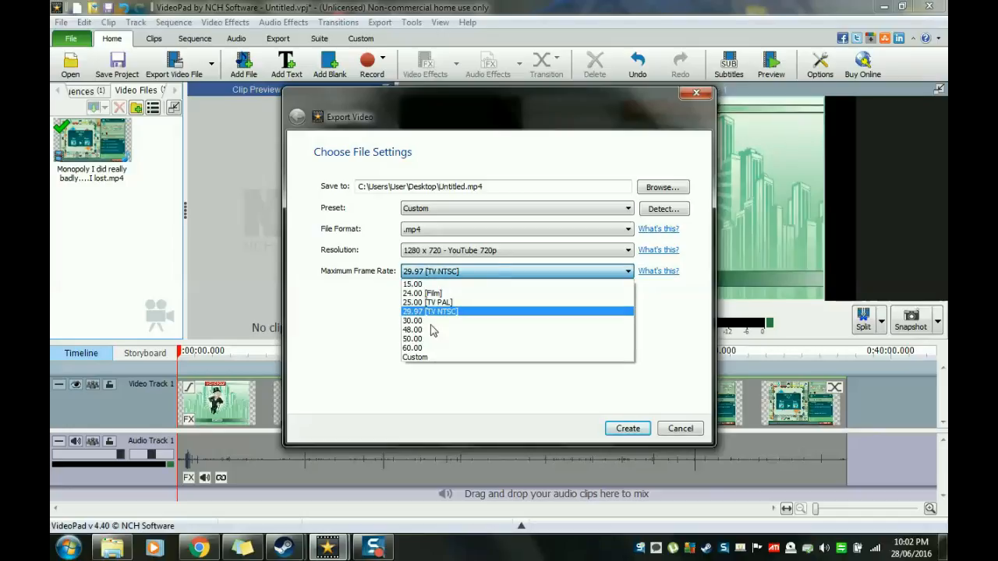
{"action": "left_click", "coordinate": [375, 343]}
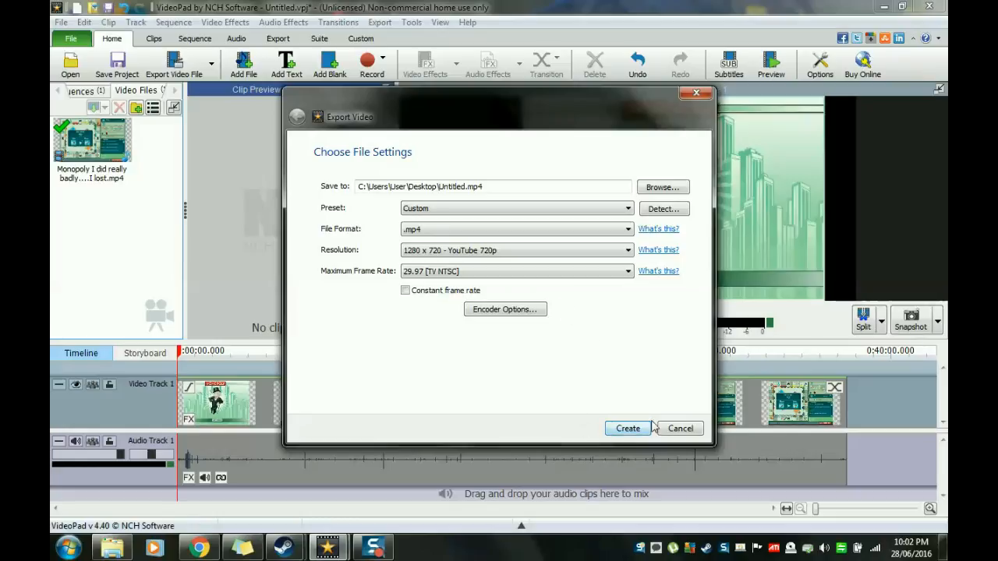
{"action": "left_click", "coordinate": [682, 429]}
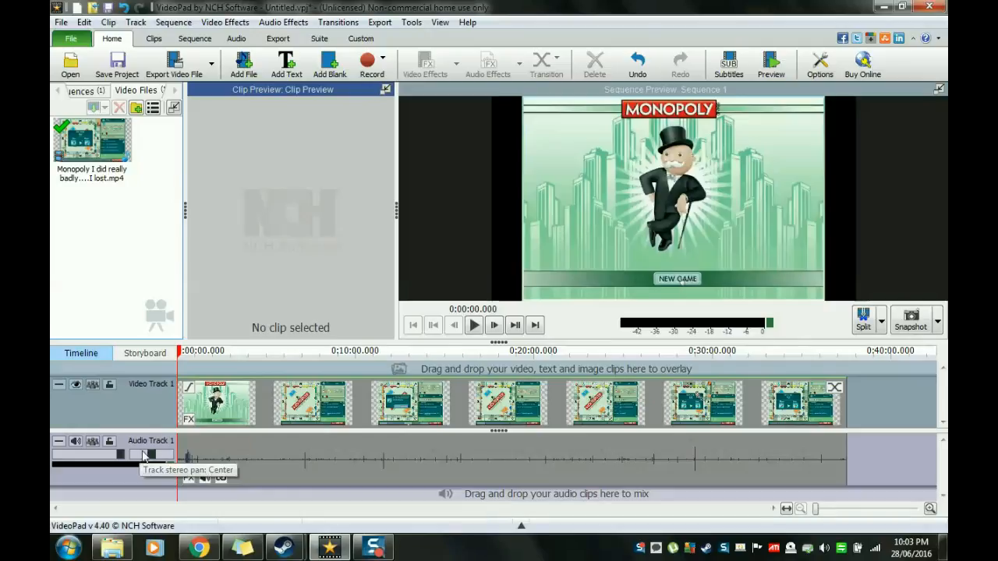
Step: Scrub the sequence to about 23:19 and back to the start, select about the first 7:33 of the timeline and clear the selection
{"action": "mouse_move", "coordinate": [118, 458]}
{"action": "left_mouse_down"}
{"action": "mouse_move", "coordinate": [54, 460]}
{"action": "mouse_move", "coordinate": [120, 459]}
{"action": "left_mouse_up"}
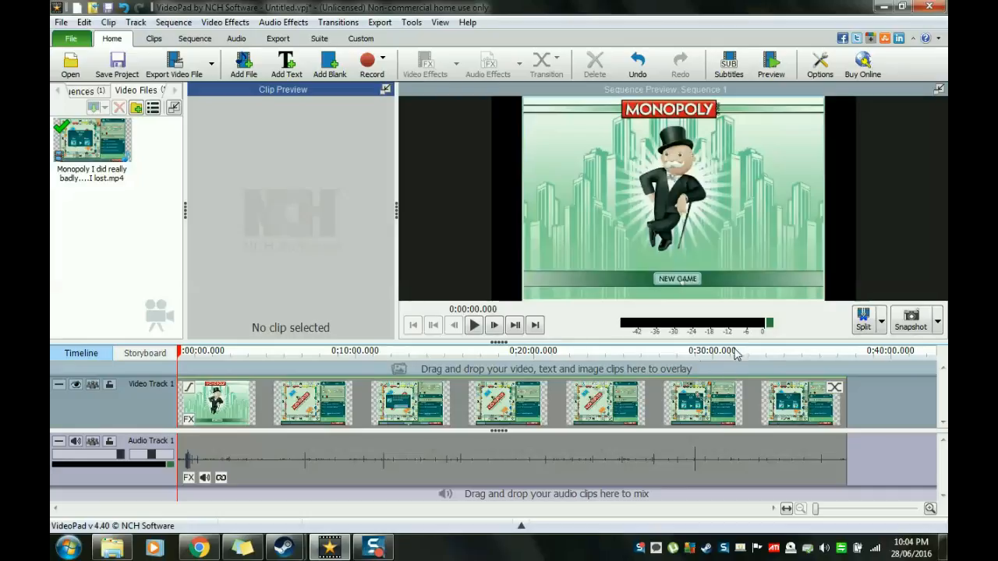
{"action": "left_click_drag", "start_coordinate": [184, 357], "coordinate": [593, 355]}
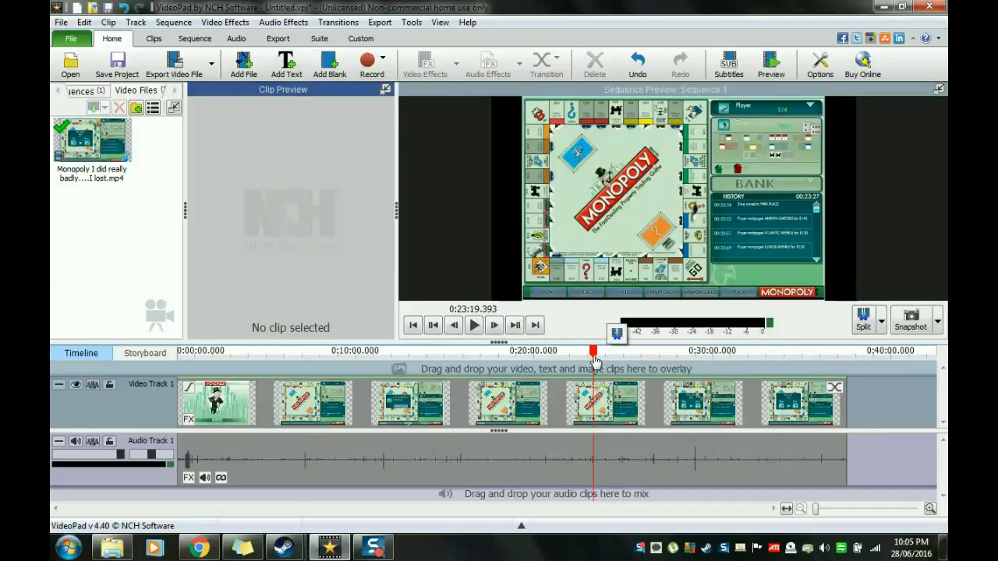
{"action": "left_click_drag", "start_coordinate": [592, 350], "coordinate": [178, 352]}
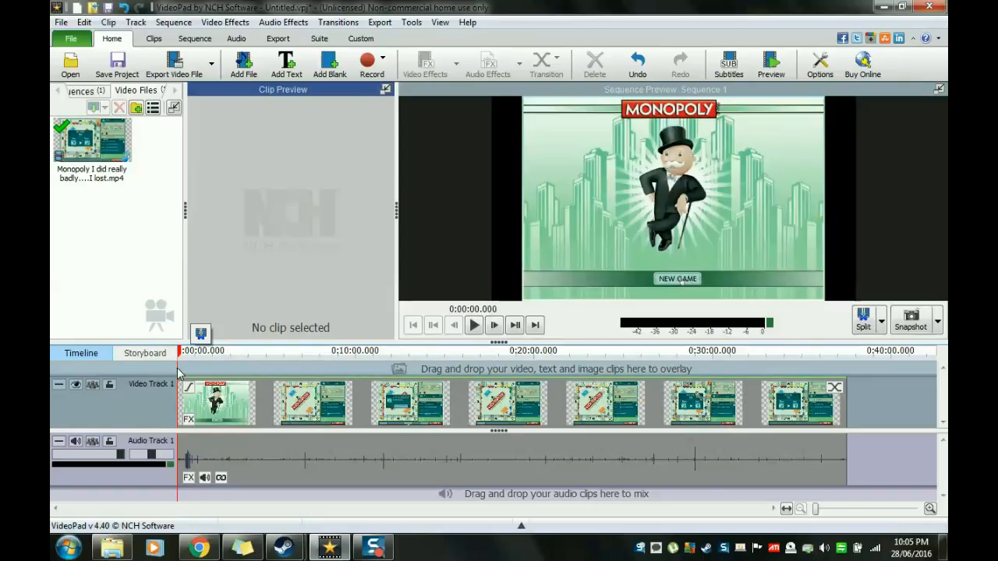
{"action": "left_click_drag", "start_coordinate": [177, 374], "coordinate": [312, 406]}
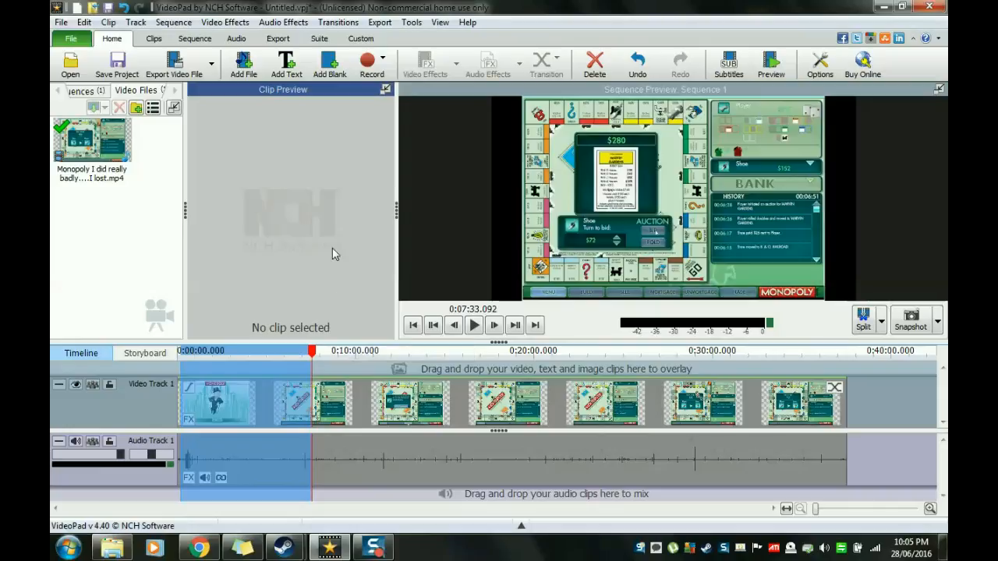
{"action": "left_click", "coordinate": [153, 246]}
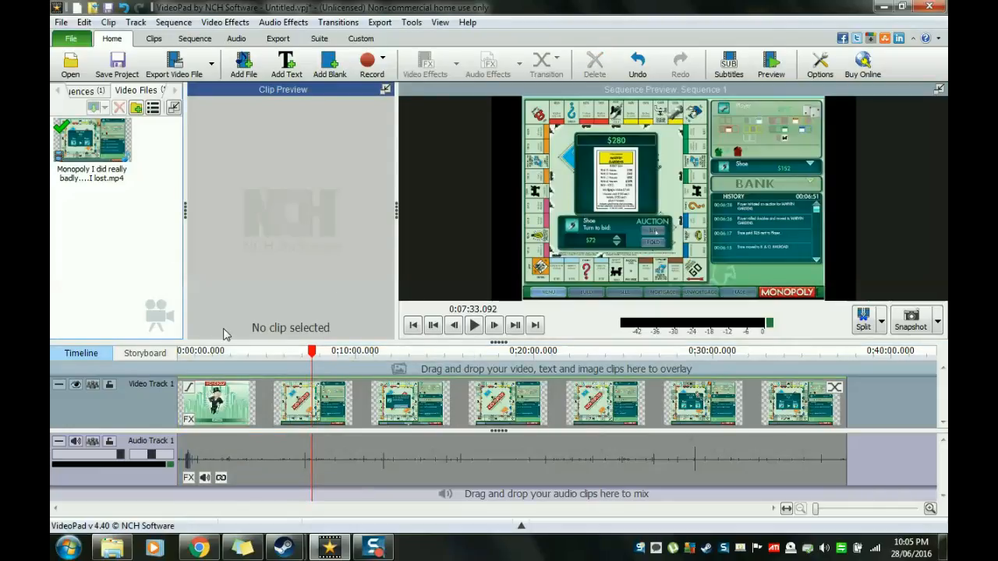
Step: Examine VideoPad's clip, sequence, audio, export, suite and custom command sets and return to the home commands
{"action": "left_click", "coordinate": [154, 41]}
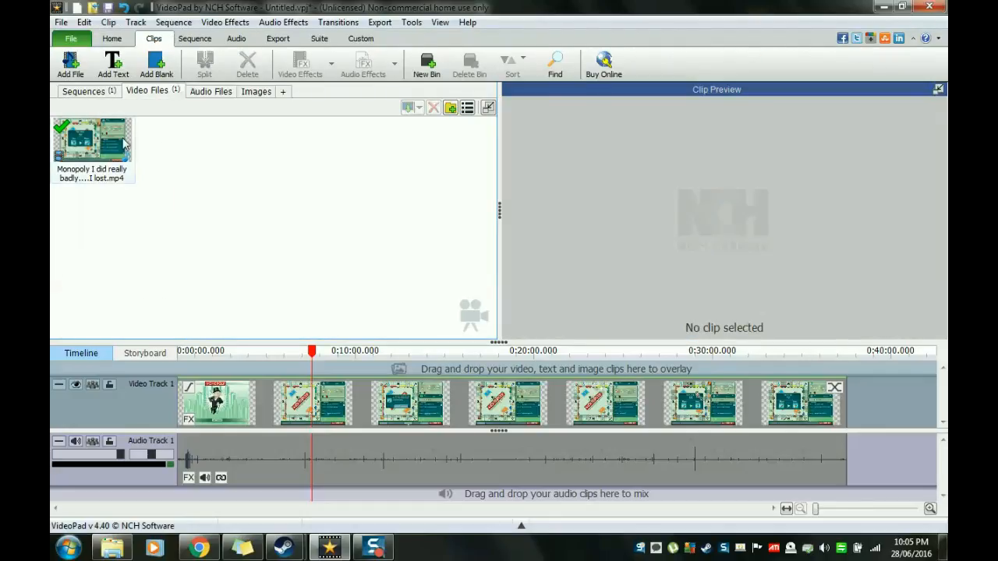
{"action": "left_click", "coordinate": [194, 38]}
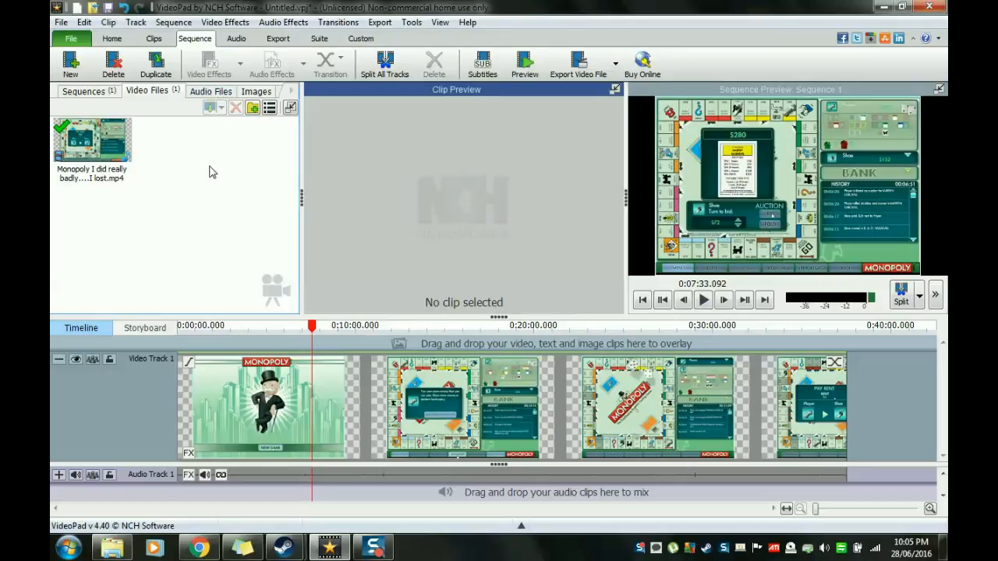
{"action": "left_click", "coordinate": [235, 39]}
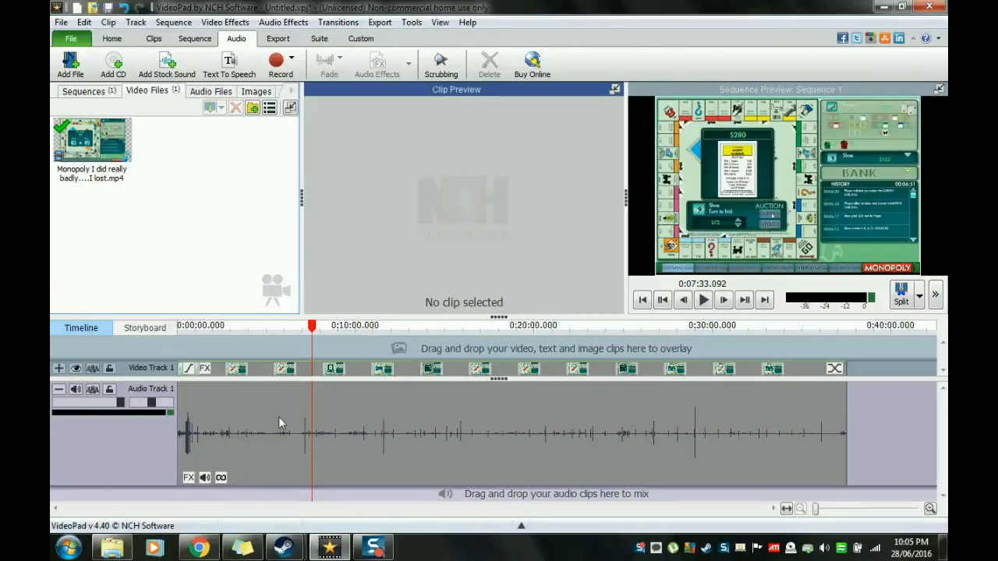
{"action": "left_click", "coordinate": [201, 39]}
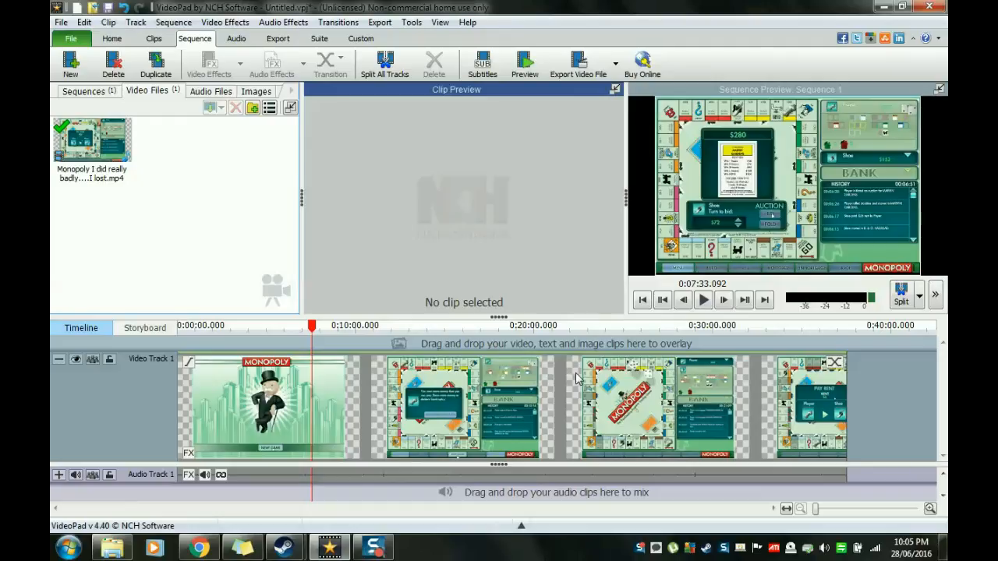
{"action": "left_click", "coordinate": [277, 38]}
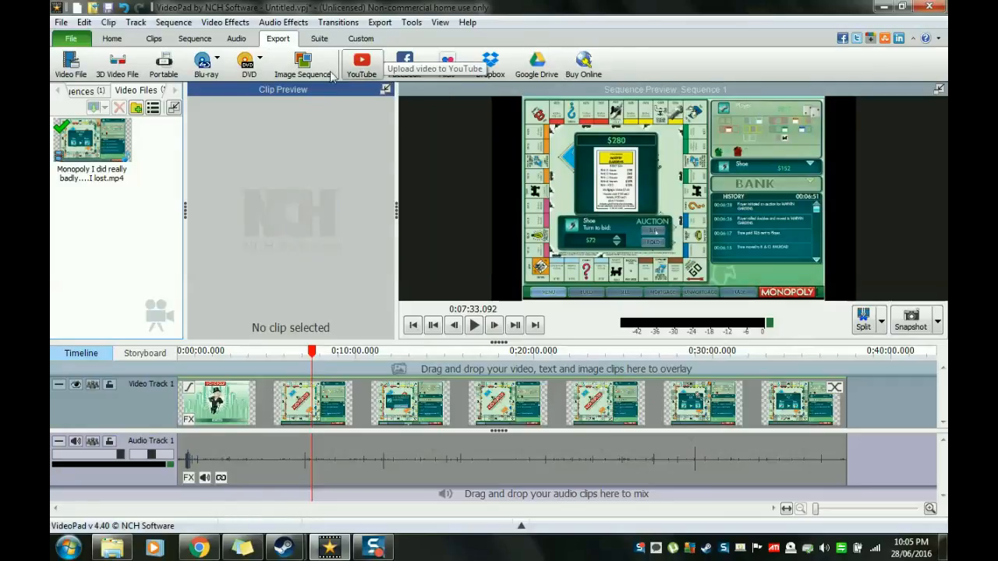
{"action": "left_click", "coordinate": [112, 38]}
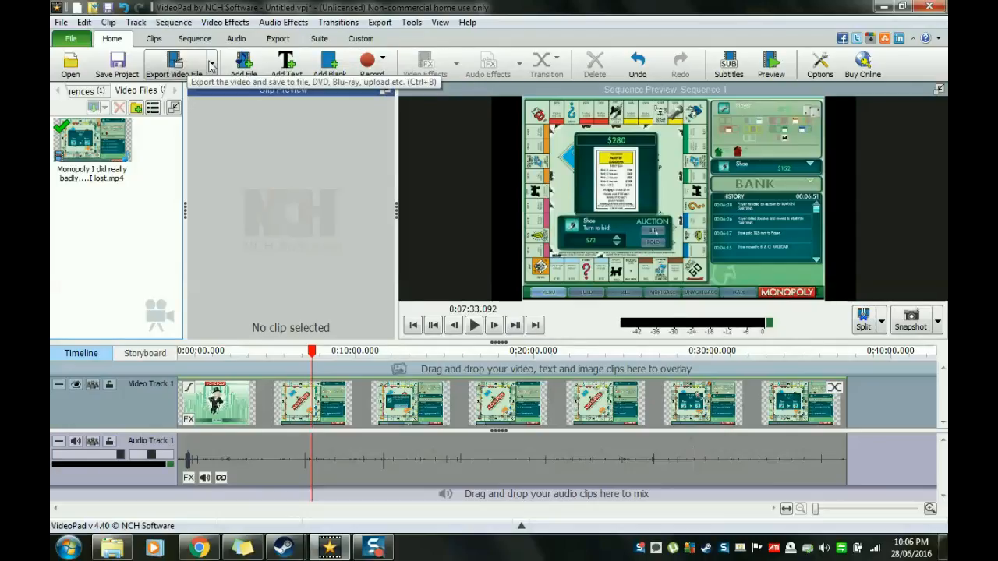
{"action": "left_click", "coordinate": [318, 41]}
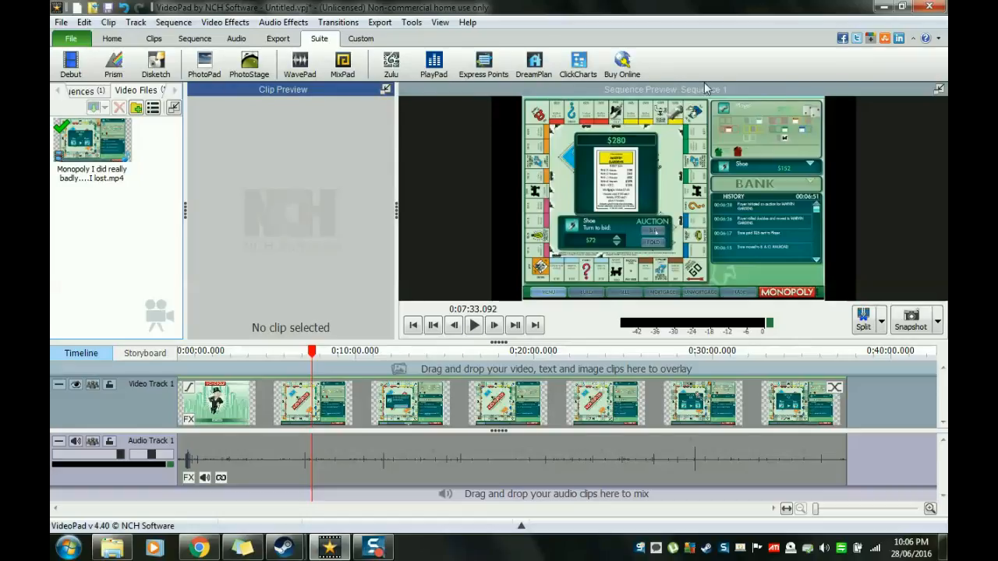
{"action": "left_click", "coordinate": [361, 39]}
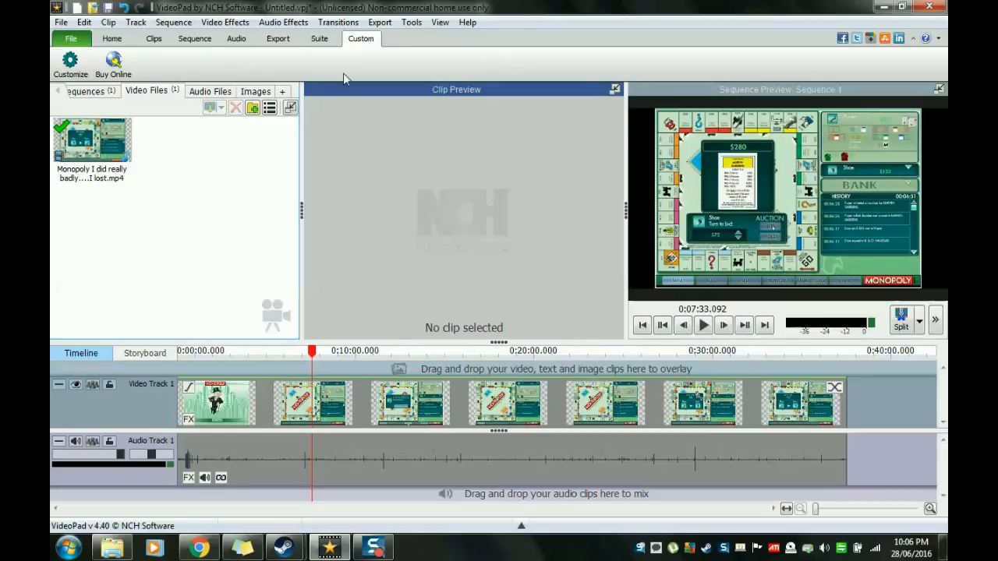
{"action": "left_click", "coordinate": [112, 38]}
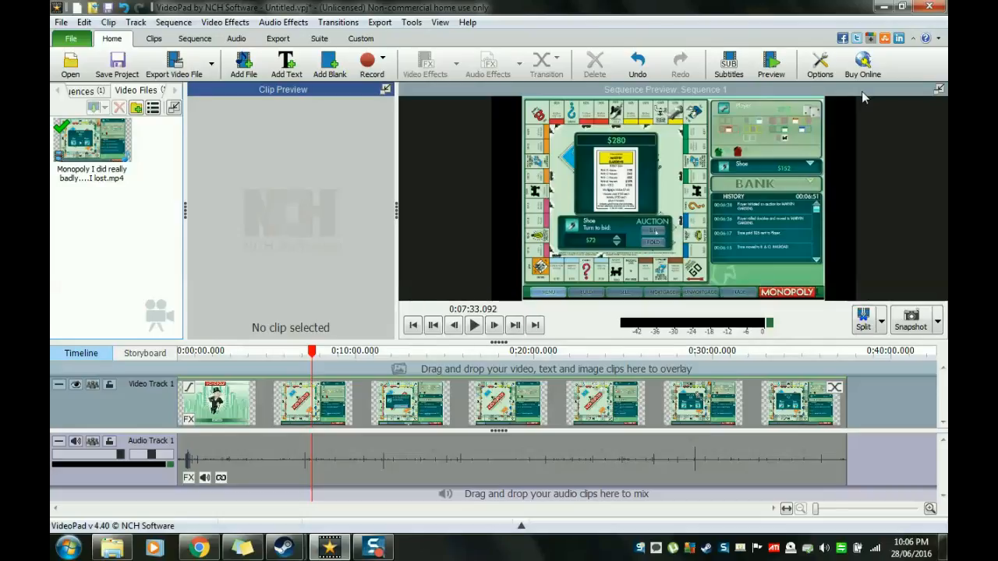
Step: Minimize VideoPad, review the installers in the Software folder, go back to the .EXE files to keep folder and close it
{"action": "left_click", "coordinate": [883, 6]}
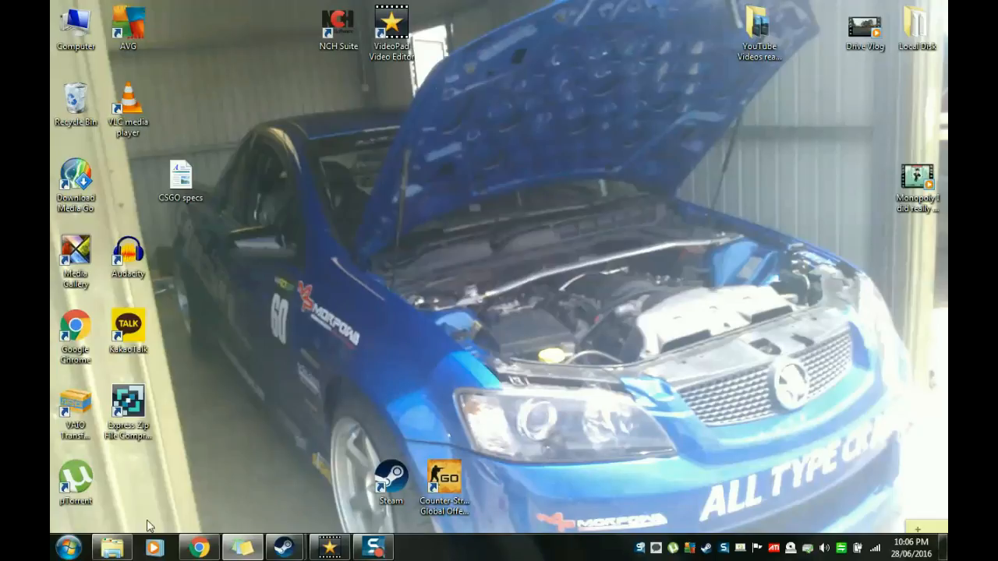
{"action": "left_click", "coordinate": [112, 547]}
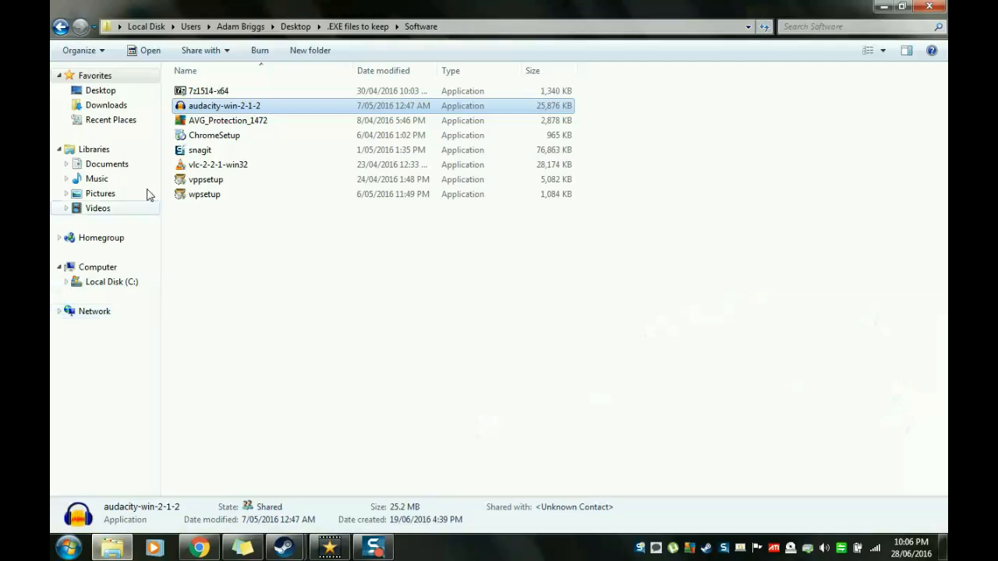
{"action": "left_click", "coordinate": [60, 27]}
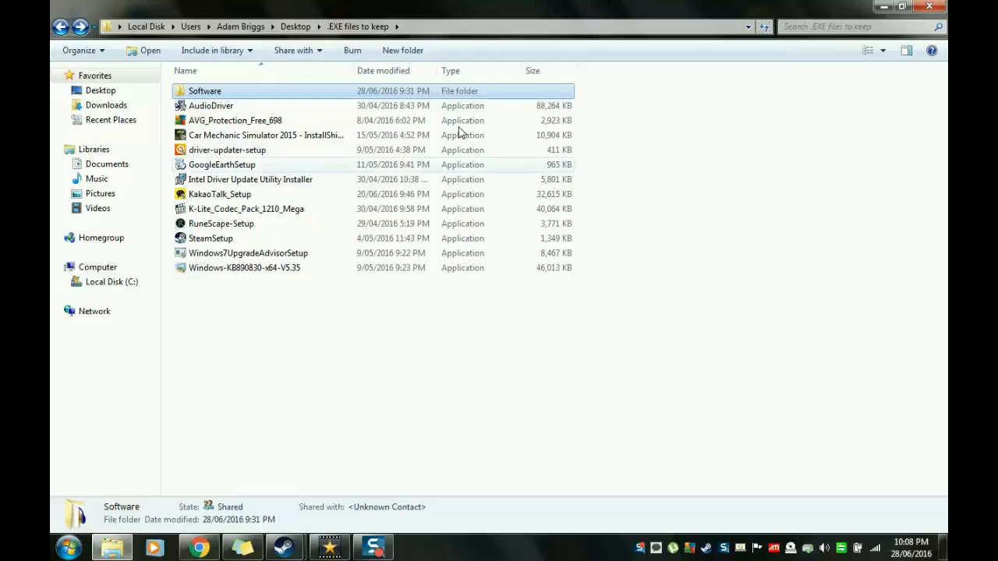
{"action": "left_click", "coordinate": [928, 7]}
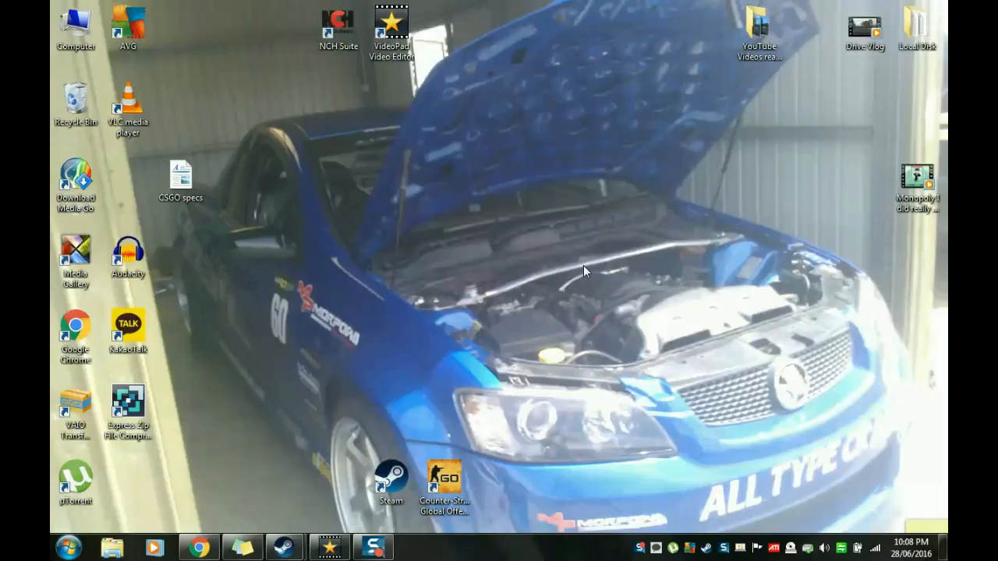